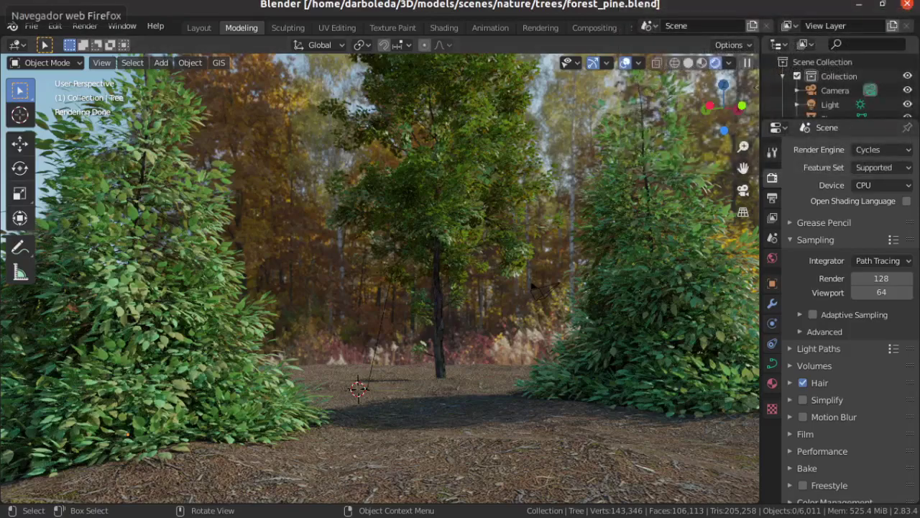
- Switch from Blender to the blender-addons.org Modular Tree page in Firefox
left_click(28, 2)
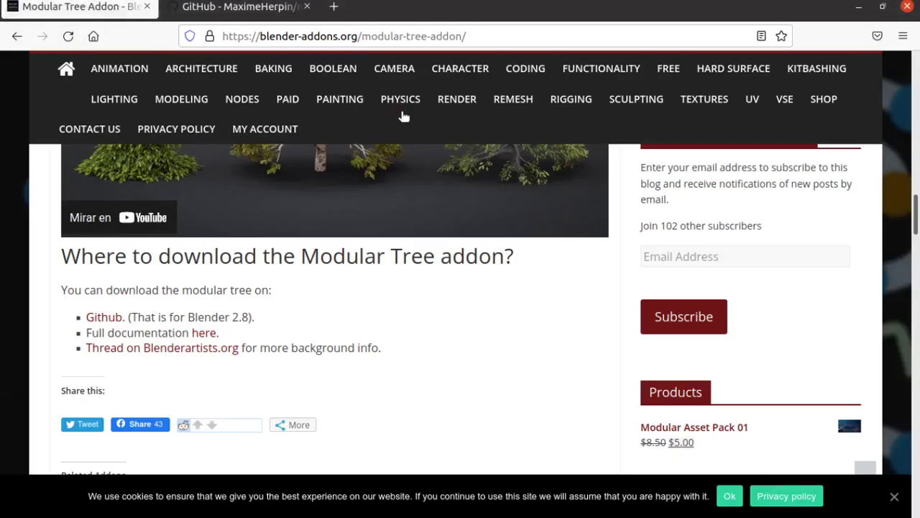
- Browse the modular_tree GitHub repository and its Code options, then go back to forest_pine.blend
left_click(303, 37)
left_click(48, 315)
left_click(212, 11)
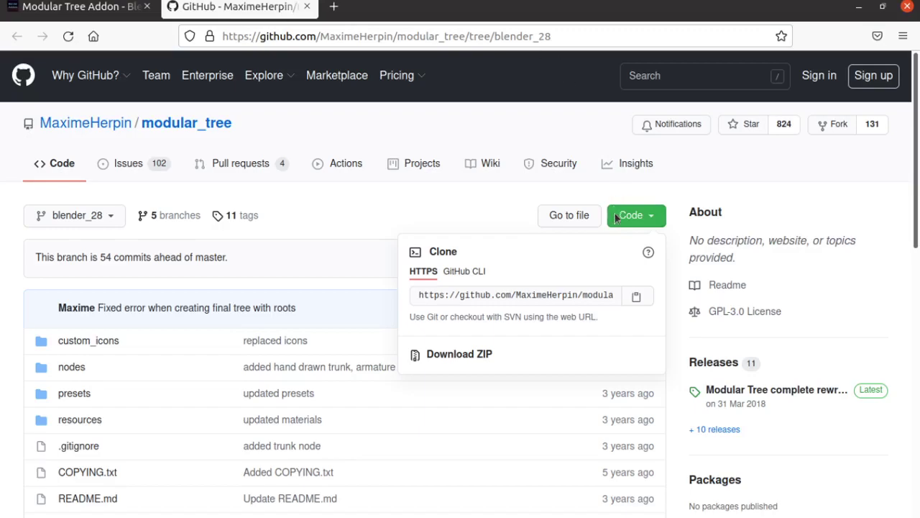
left_click(654, 218)
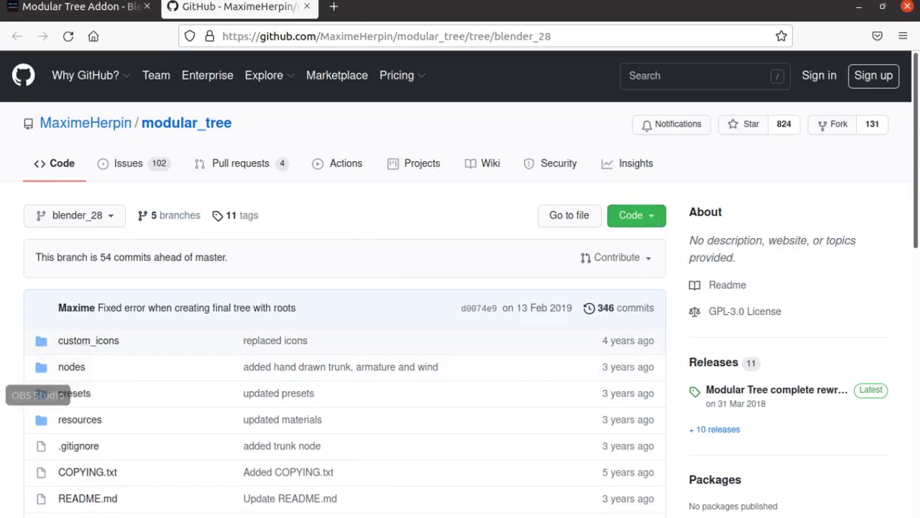
left_click(2, 440)
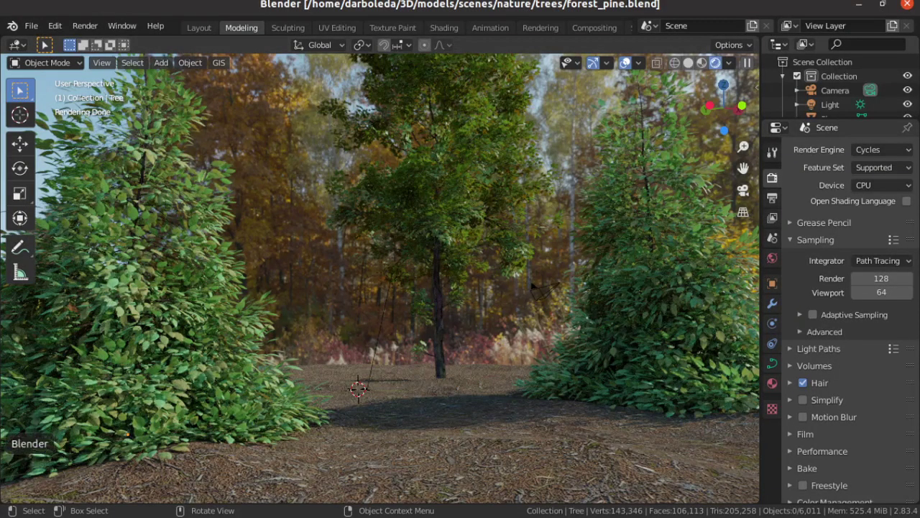
- In forest.blend, install the addon zip and enable Add Mesh: Mtree, found by filtering 'mt'
left_click(2, 440)
left_click(94, 431)
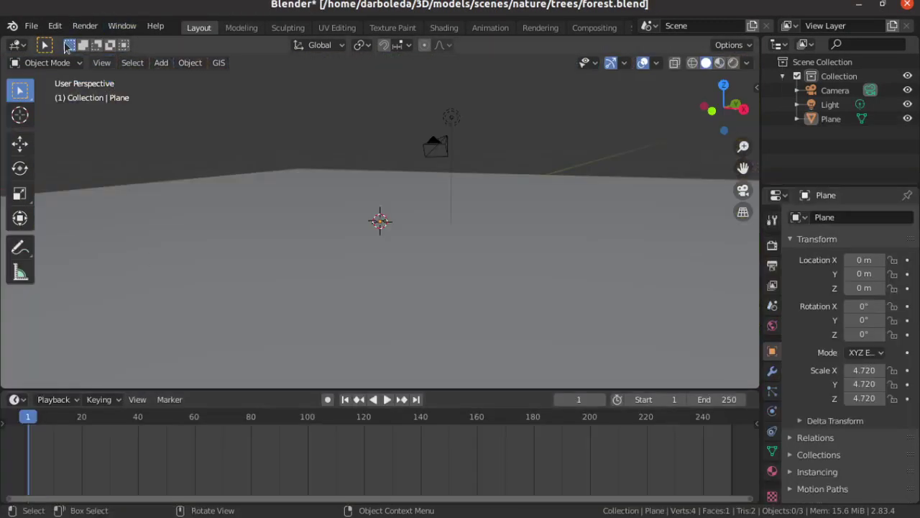
left_click(54, 26)
left_click(100, 229)
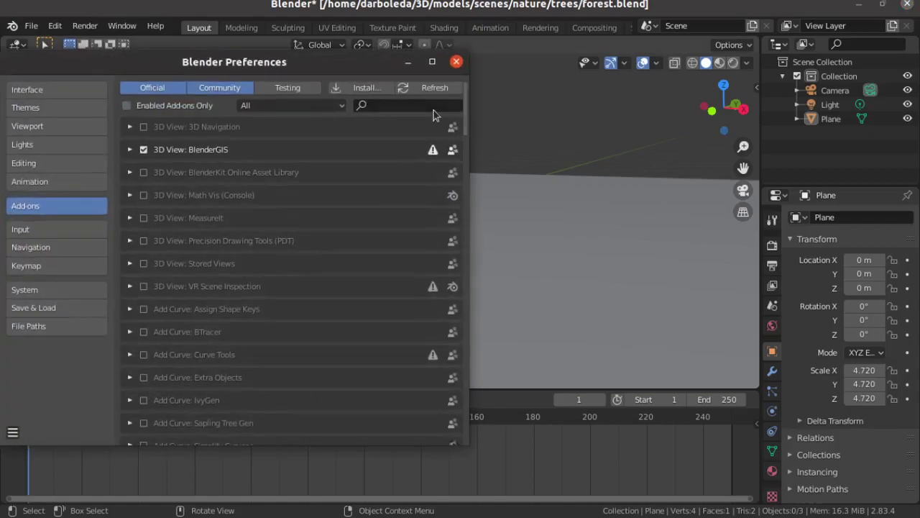
left_click(361, 88)
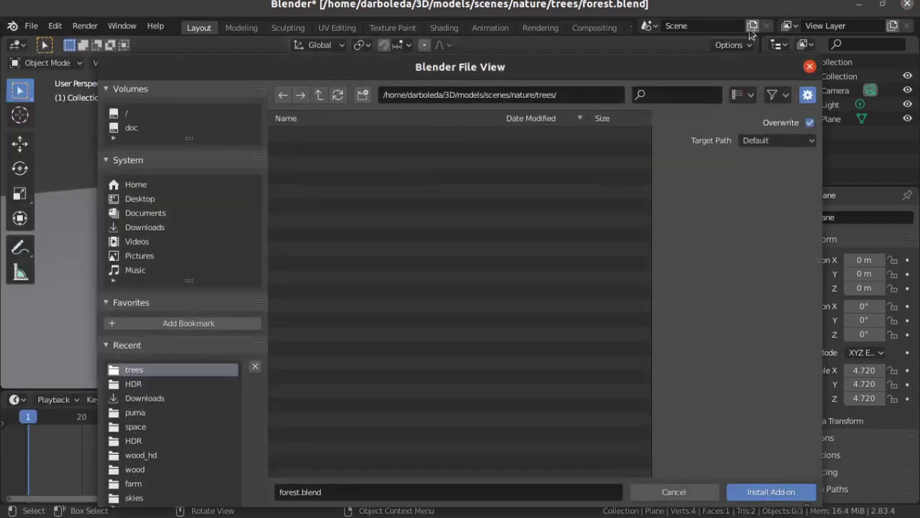
left_click(809, 67)
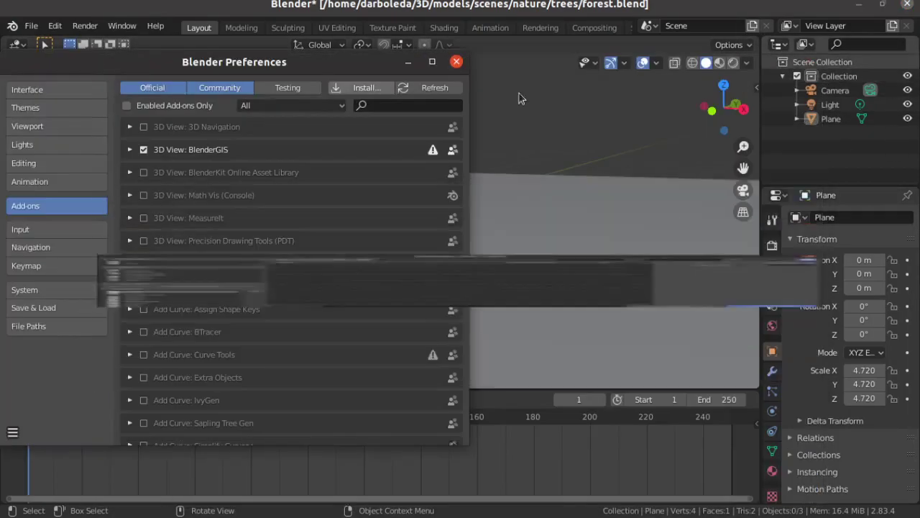
left_click(377, 105)
type("mt")
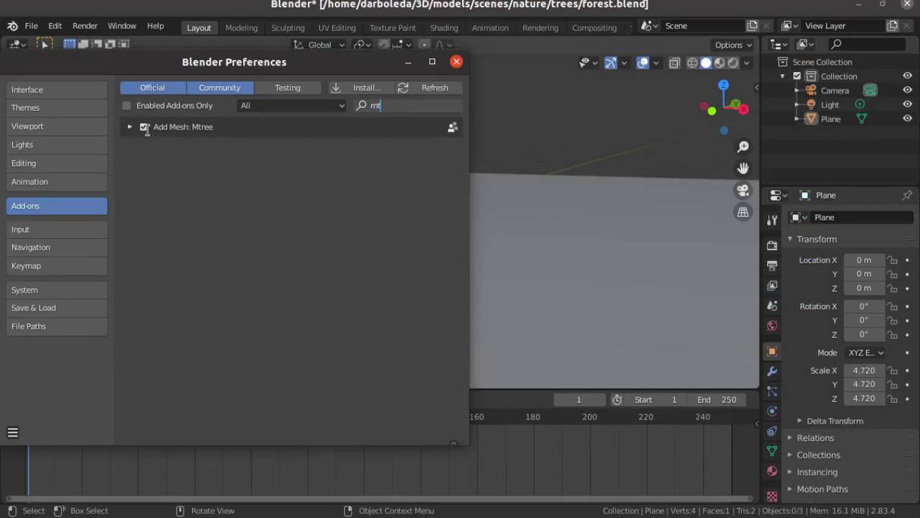
left_click(456, 62)
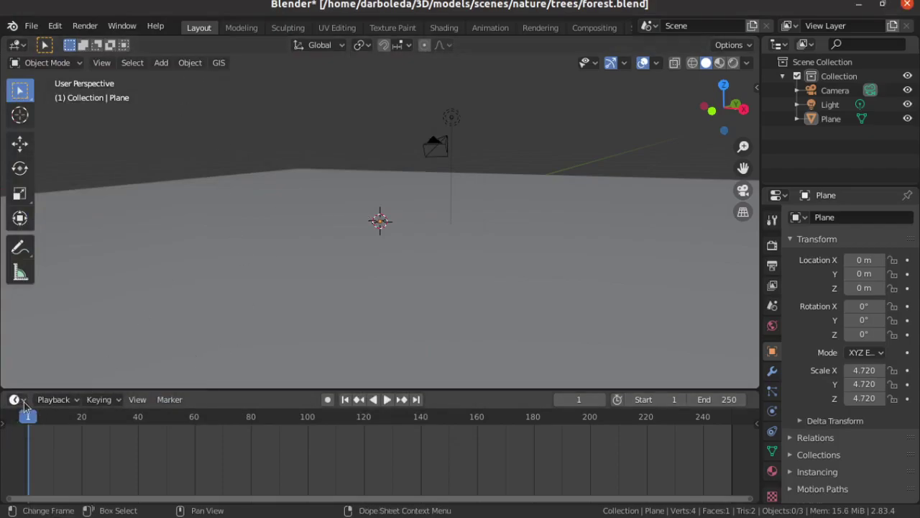
- Turn the timeline into an enlarged Mtree Node Tree editor holding a new NodeTree
left_click(17, 400)
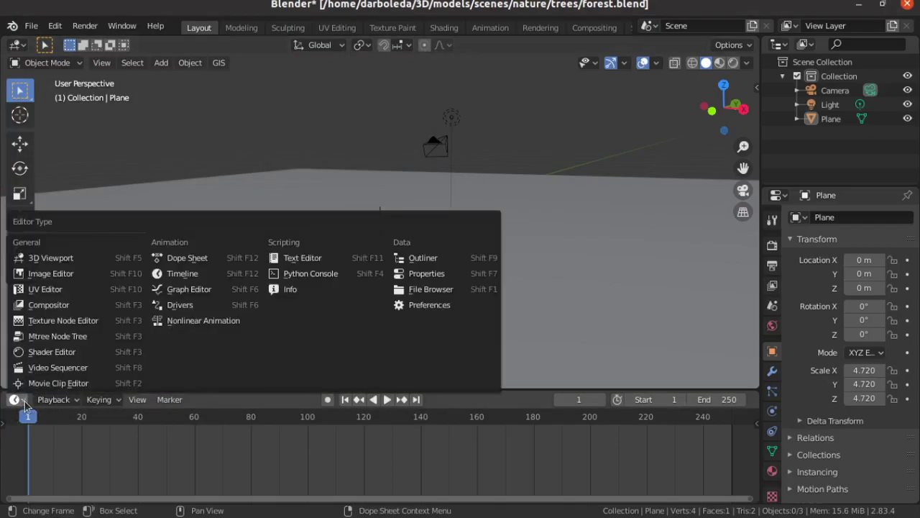
left_click(58, 335)
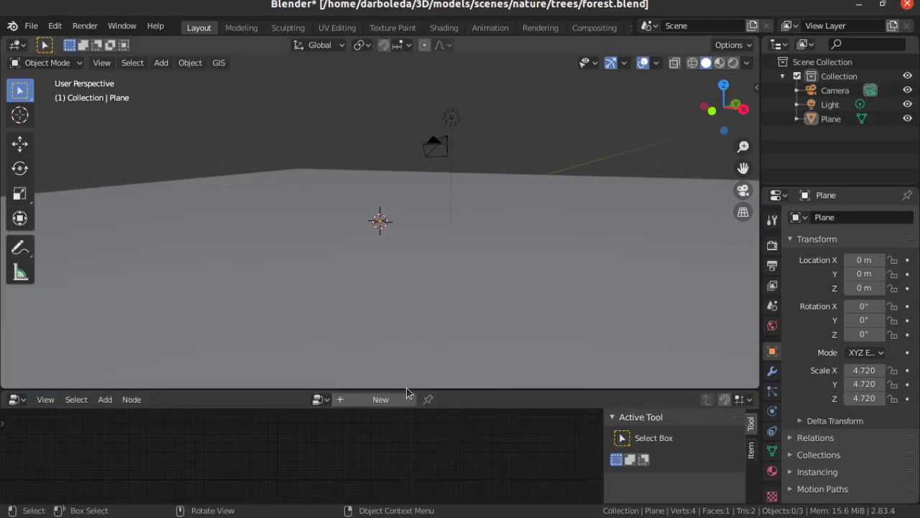
left_click_drag(405, 391, 406, 338)
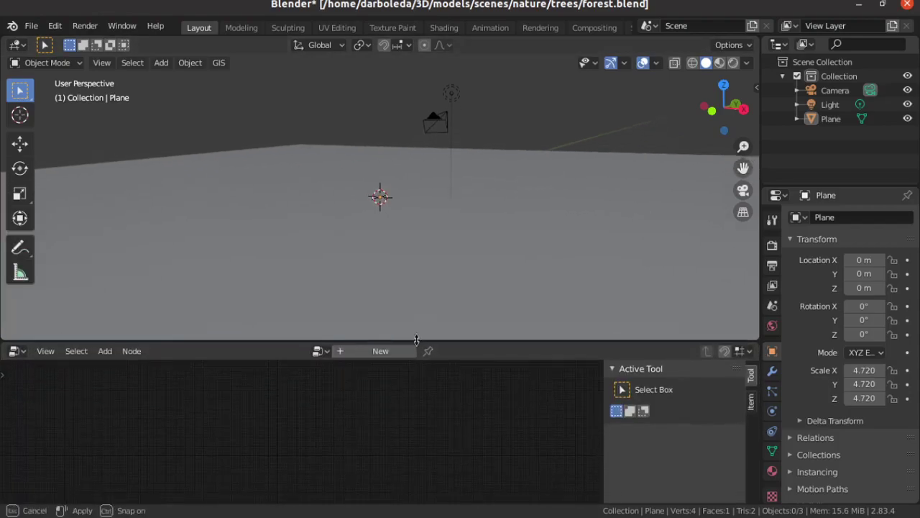
left_click(379, 351)
left_click_drag(509, 338, 512, 297)
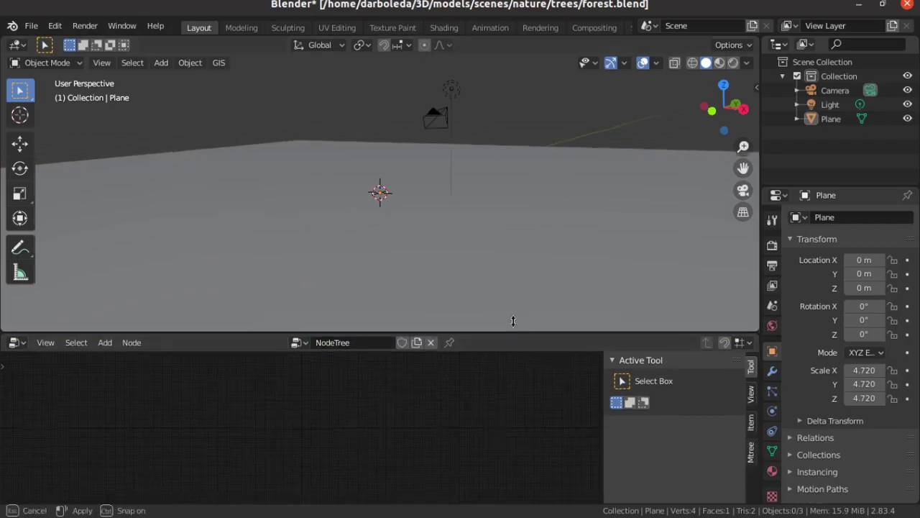
- Choose the spruce preset in the Mtree sidebar's Presets list
left_click(751, 419)
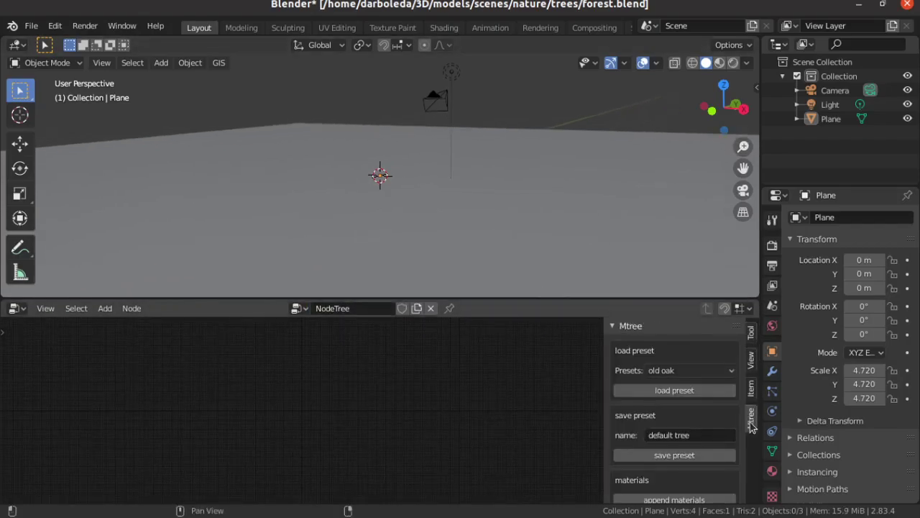
left_click(701, 372)
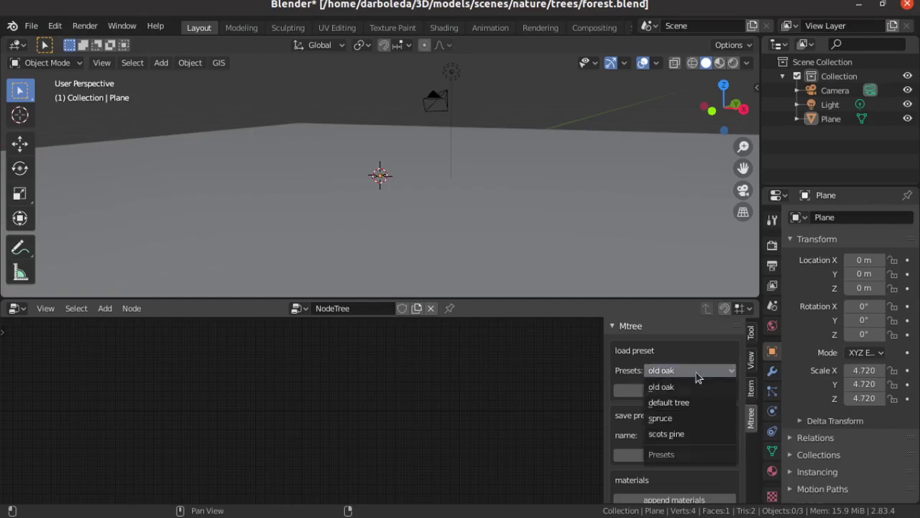
left_click(669, 418)
- Load the spruce preset nodes and shift the Tree parameters node to the right
left_click(667, 394)
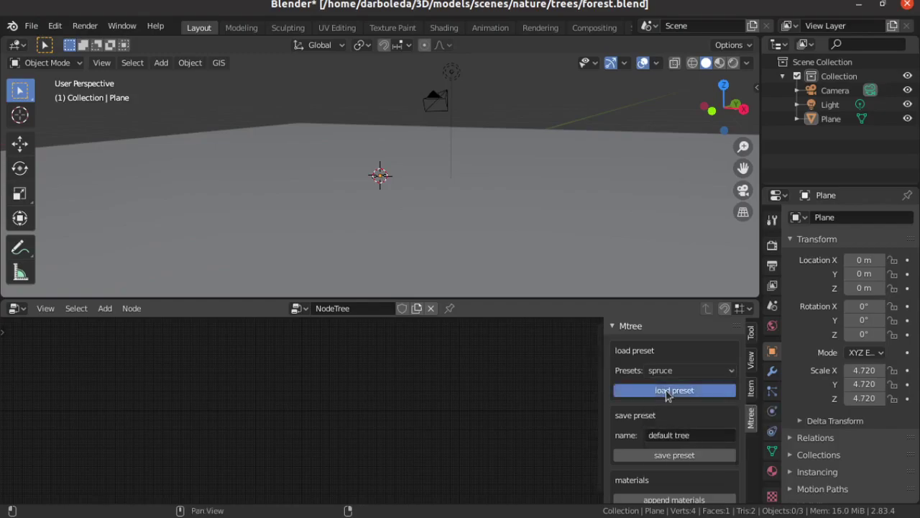
scroll(418, 428, "up", 2)
scroll(417, 427, "up", 2)
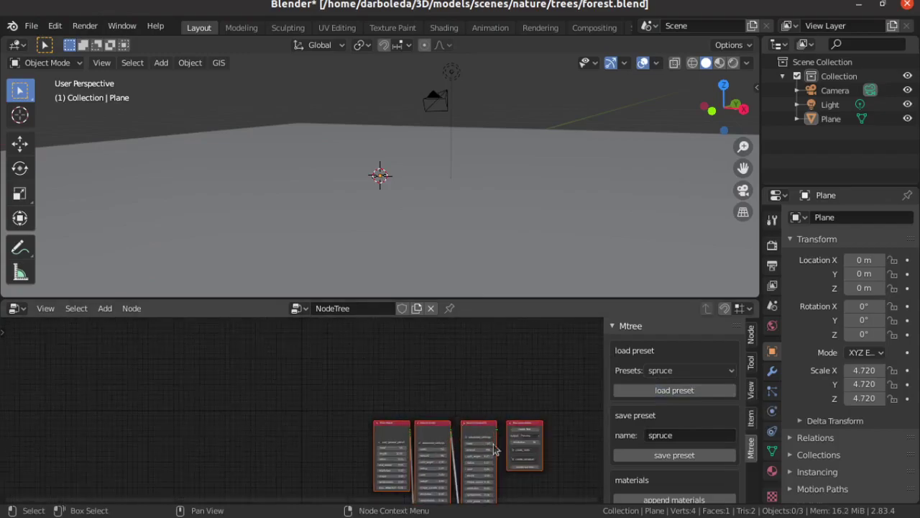
scroll(466, 394, "up", 3)
scroll(465, 394, "up", 1)
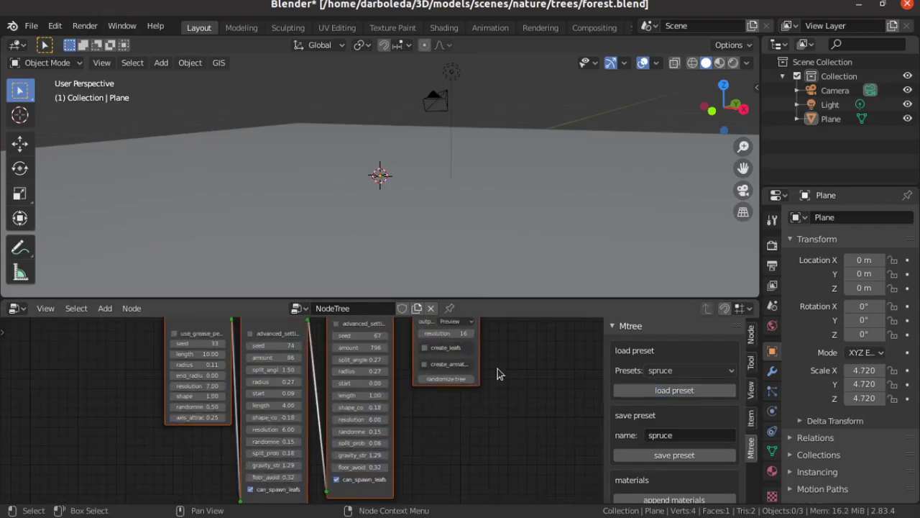
scroll(497, 372, "up", 2)
scroll(454, 432, "up", 2)
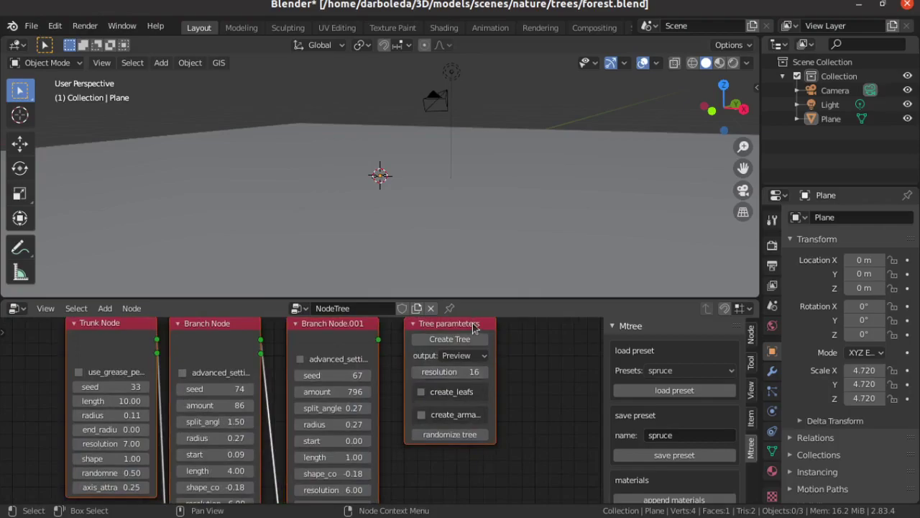
scroll(507, 372, "down", 1)
left_click_drag(431, 341, 525, 341)
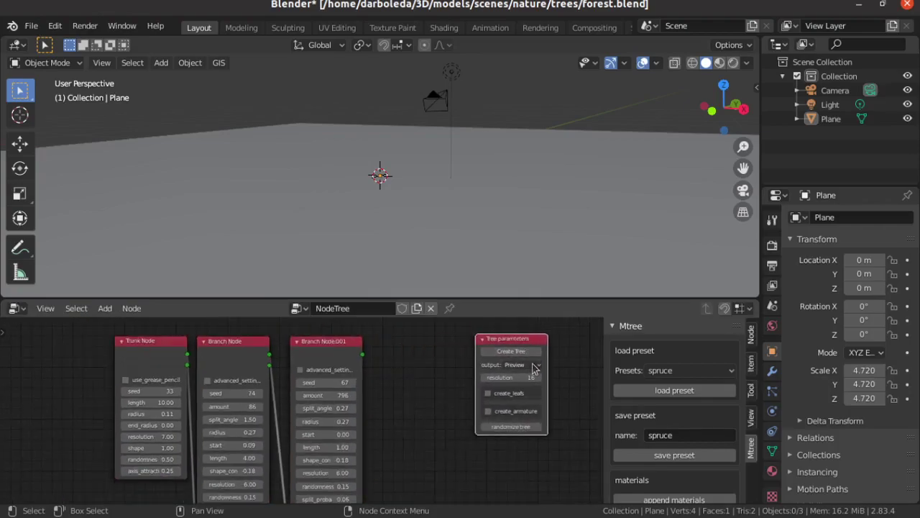
- Generate the spruce Tree at resolution 8 and select it in the viewport
left_click(510, 377)
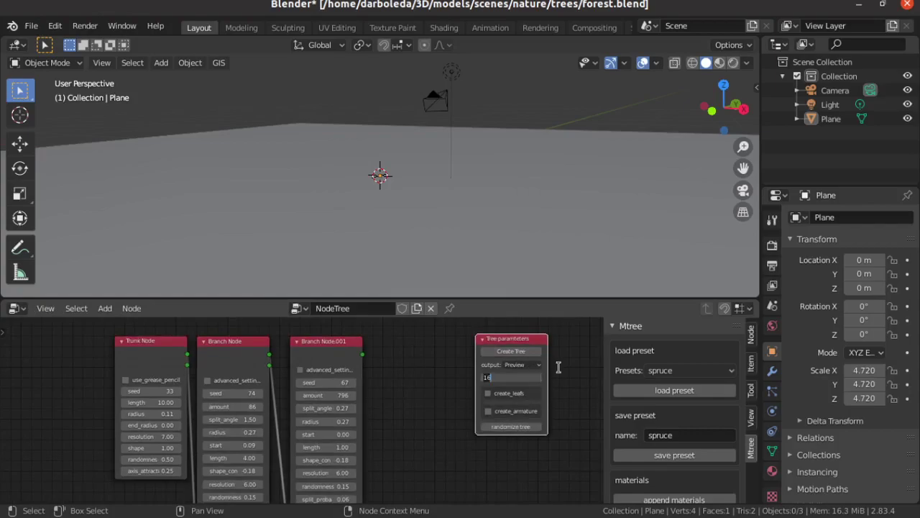
type("8")
key("Return")
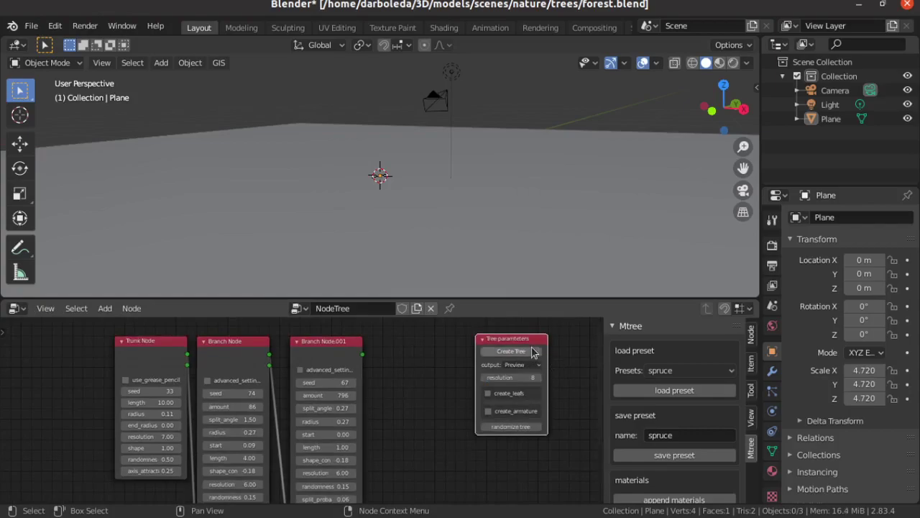
left_click(511, 351)
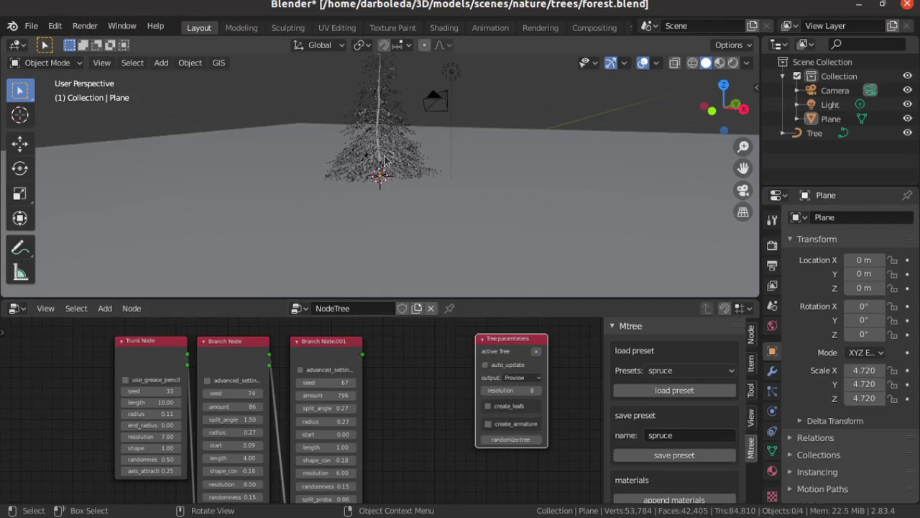
left_click(381, 160)
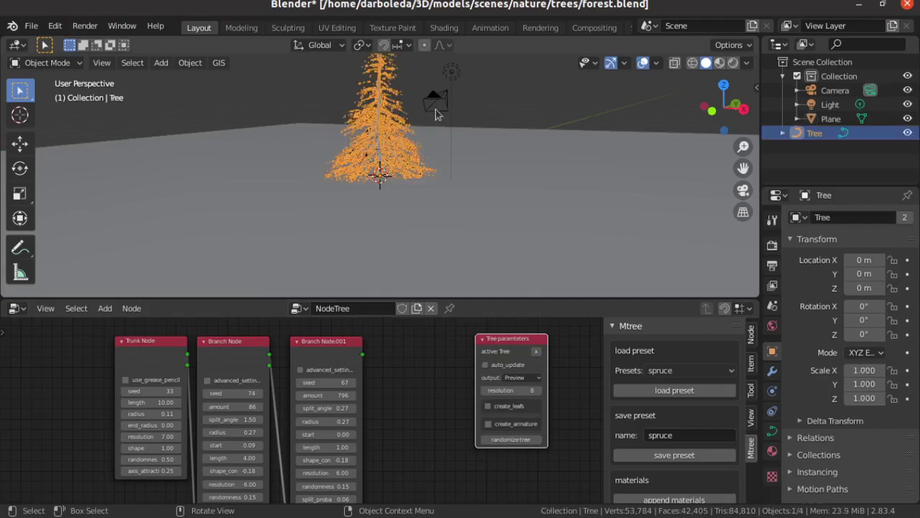
scroll(394, 164, "up", 2)
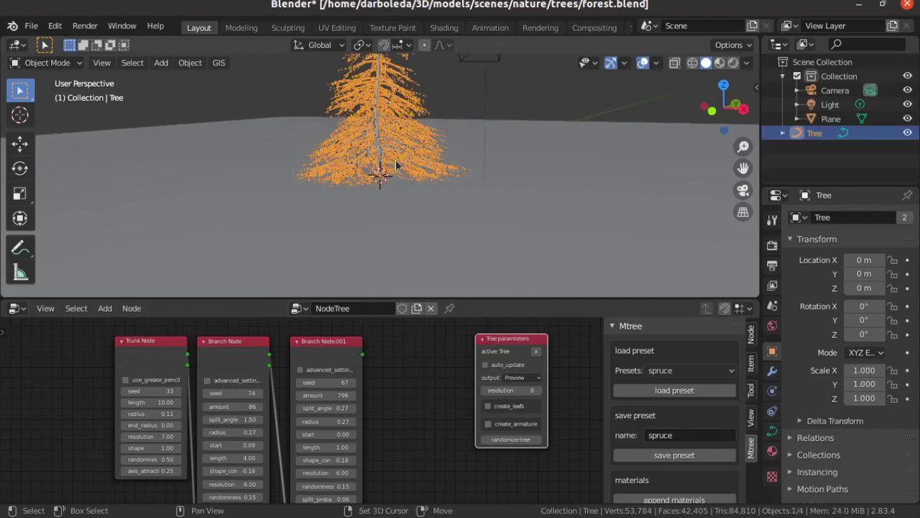
middle_click_drag(395, 142, 395, 287)
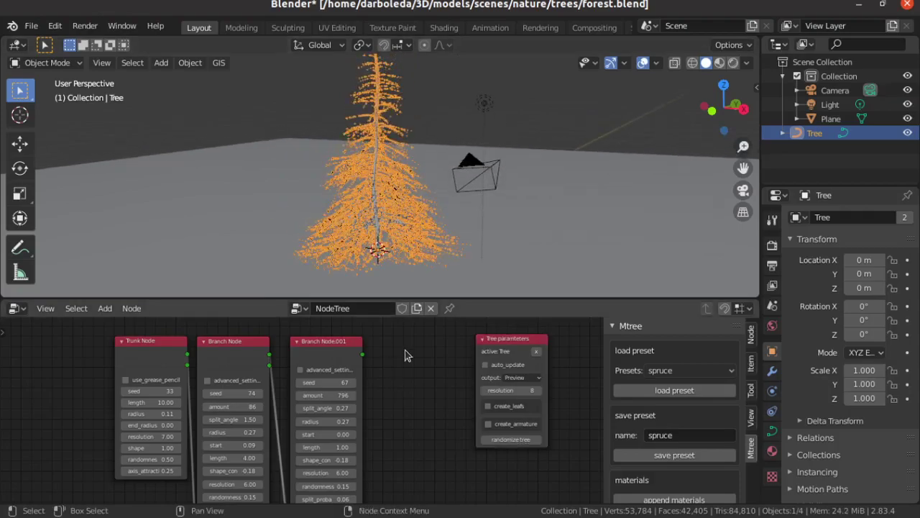
key("shift+a")
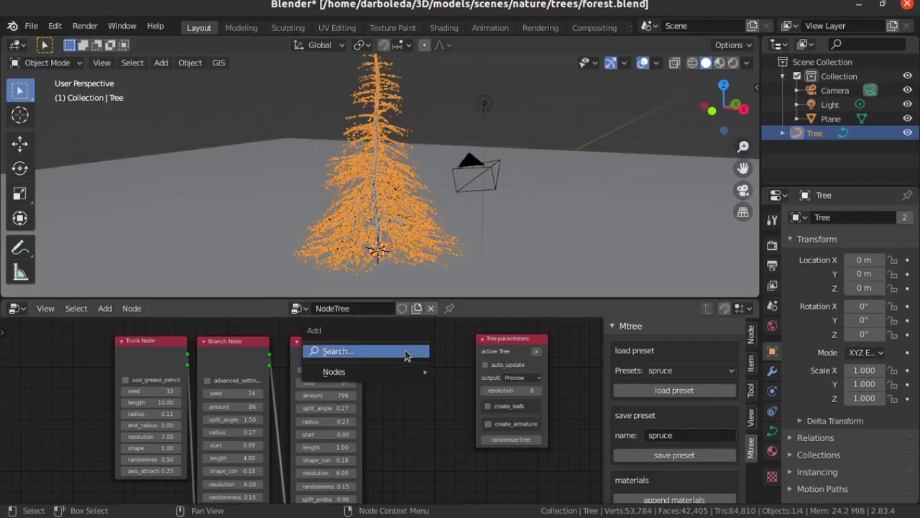
mouse_move(367, 372)
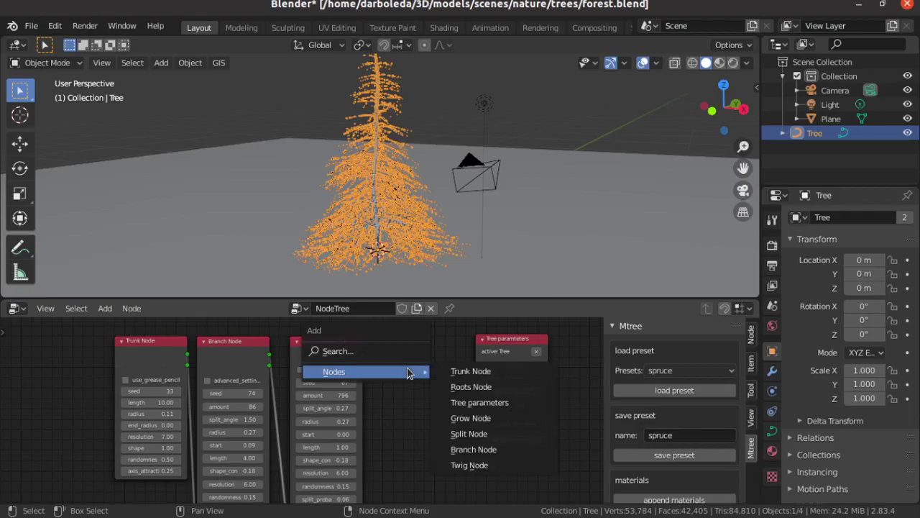
- Add a Twig Node with Serrate leaves and execute it to create the twig object
left_click(468, 465)
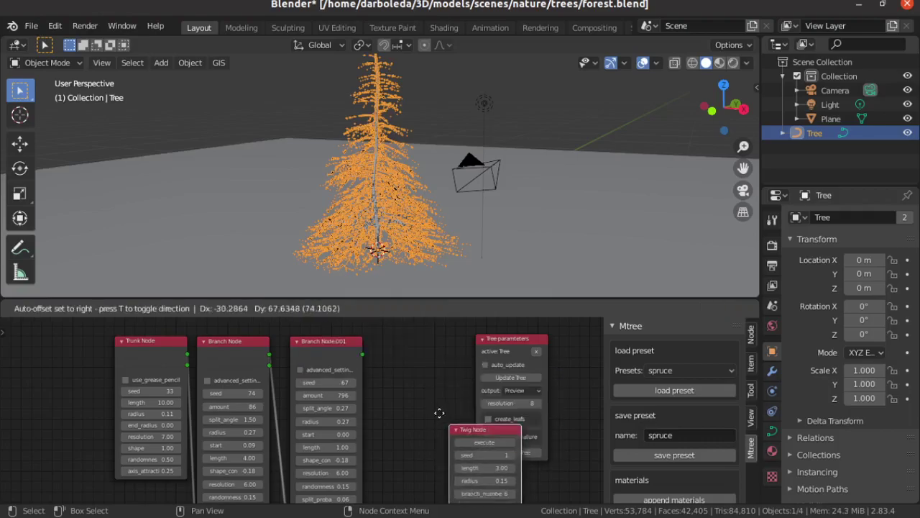
left_click(389, 341)
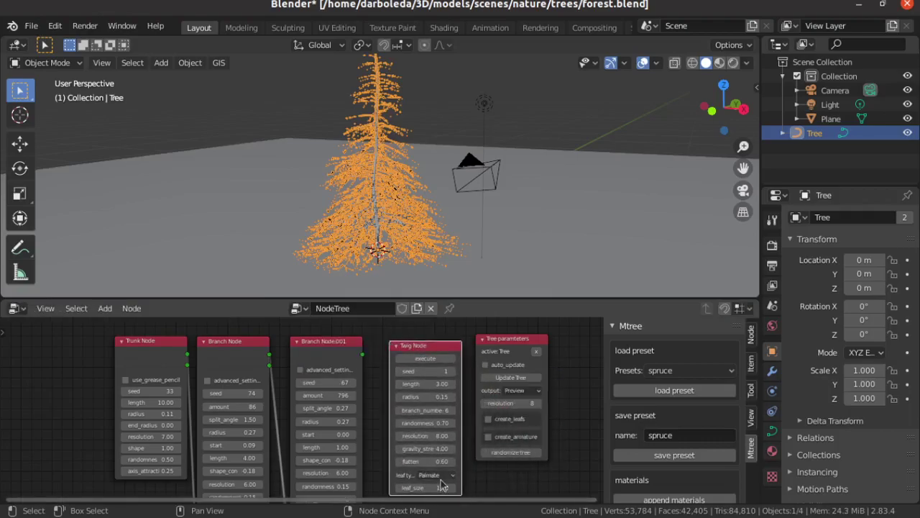
left_click(441, 477)
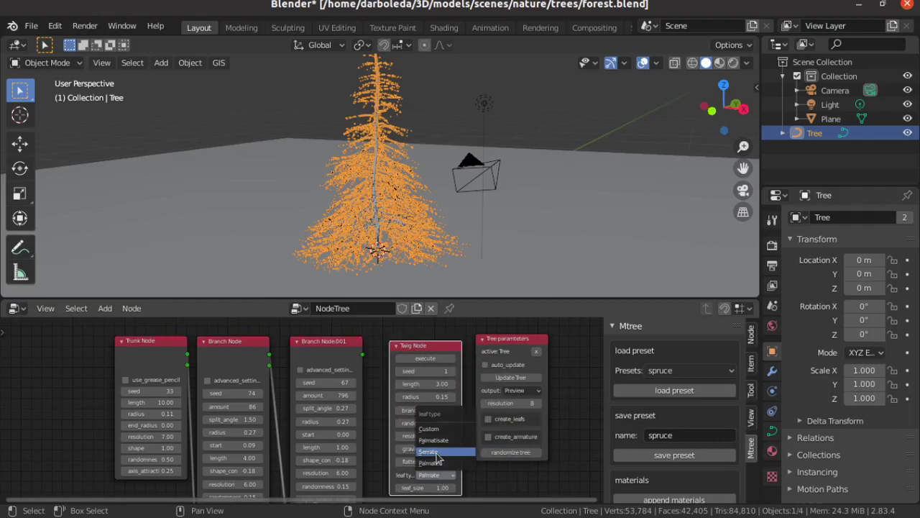
left_click(436, 451)
left_click(425, 357)
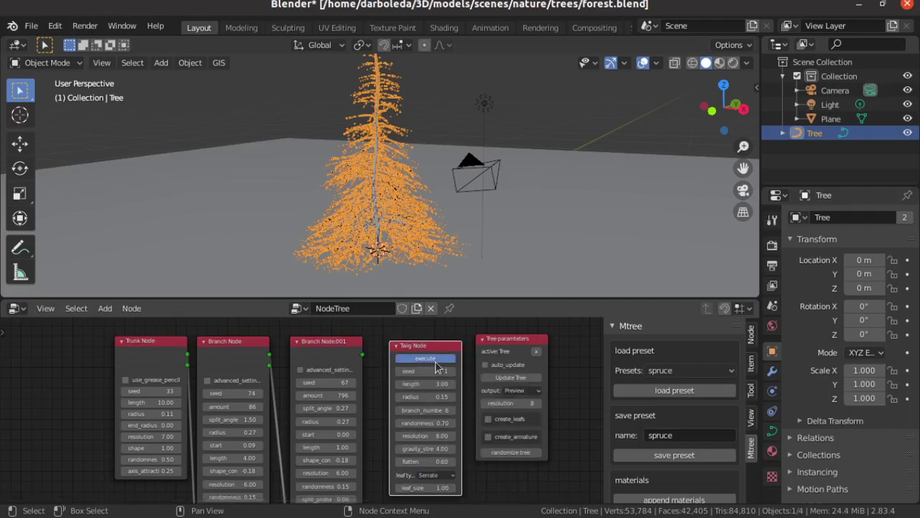
- Move the twig object down along Z to -3.619
middle_click_drag(453, 245, 446, 234)
key("g")
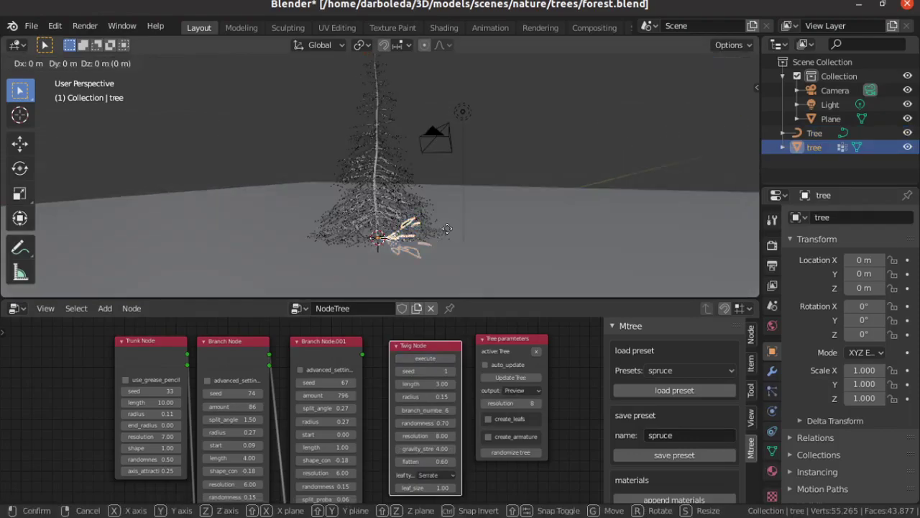
key("z")
key("Return")
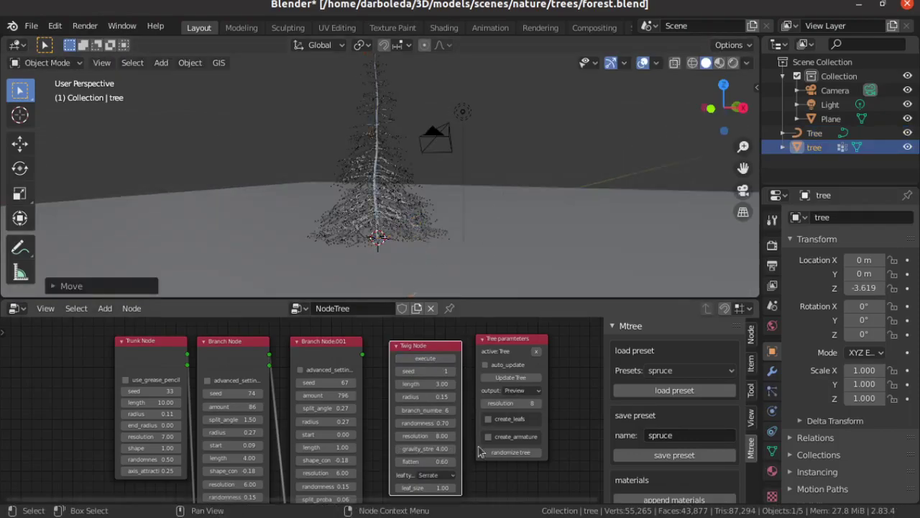
- Enable create_leafs with the 'tree' twig as leaf and 1500 leaves, then update the tree
left_click(488, 419)
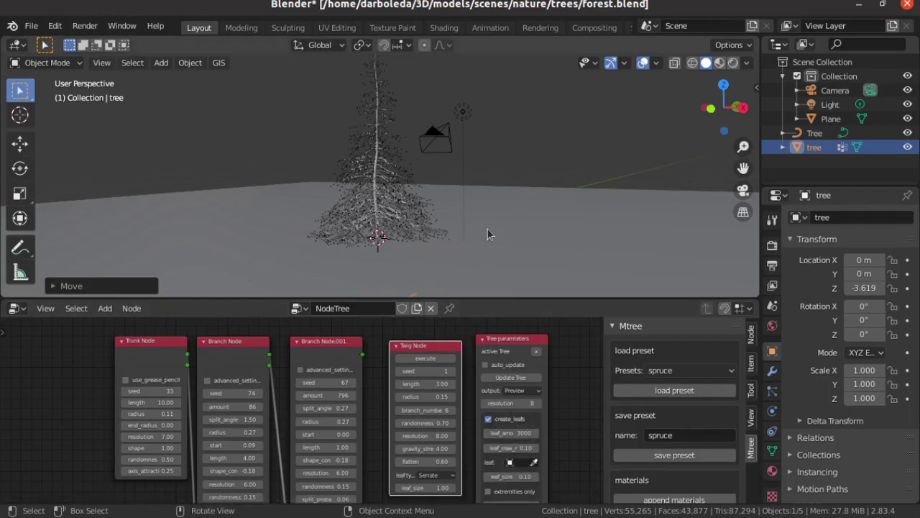
left_click(539, 458)
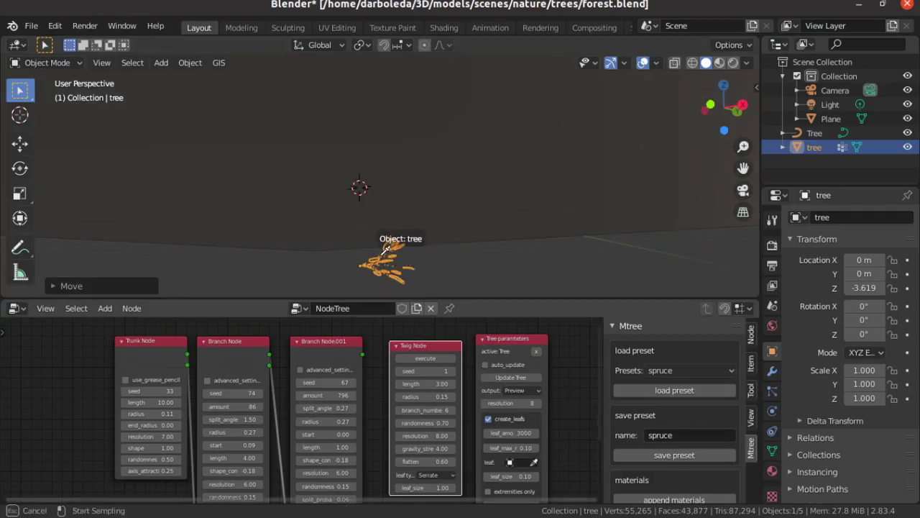
left_click(386, 259)
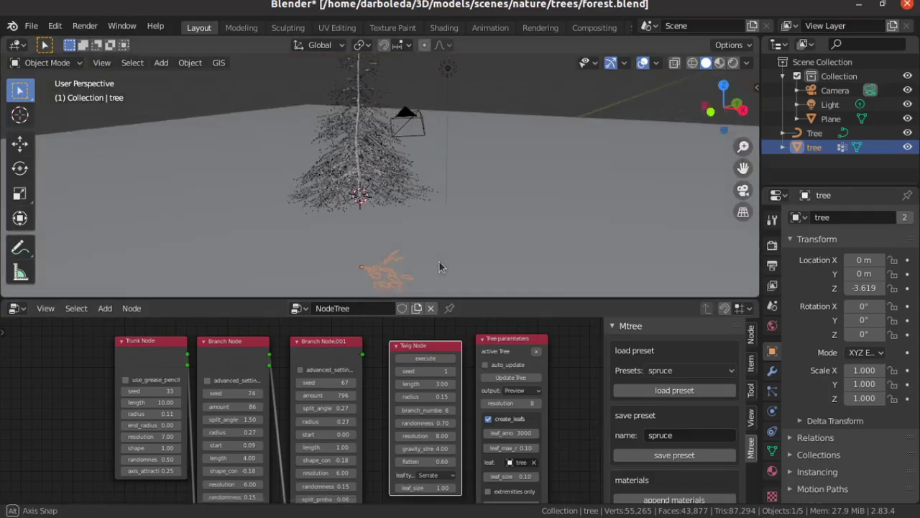
left_click(510, 433)
type("1500")
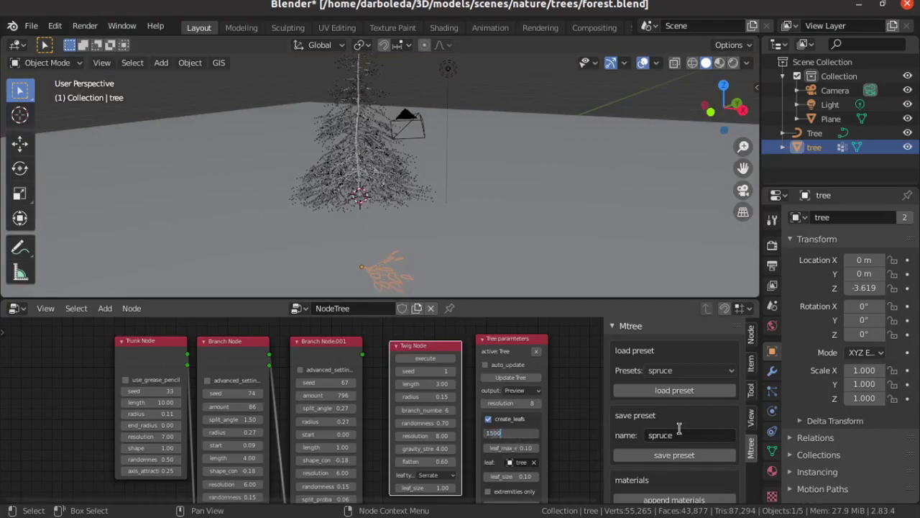
key("Return")
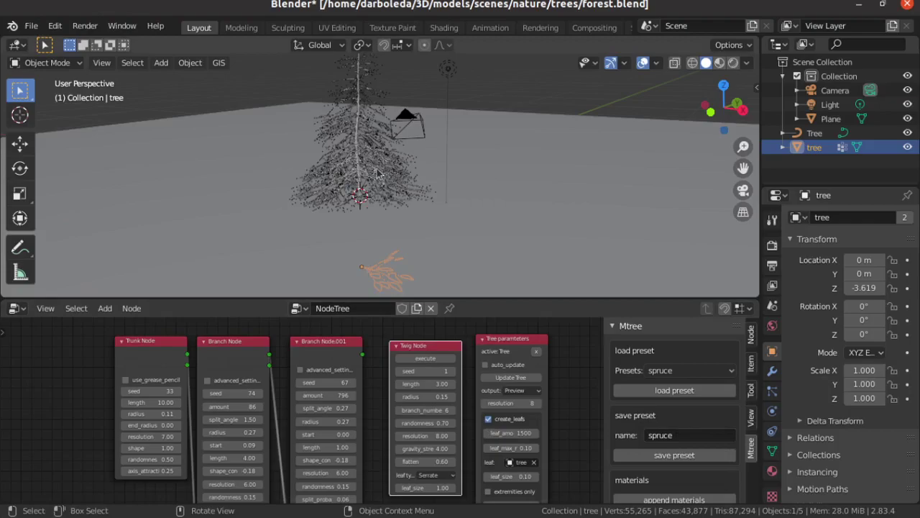
middle_click_drag(379, 173, 381, 129)
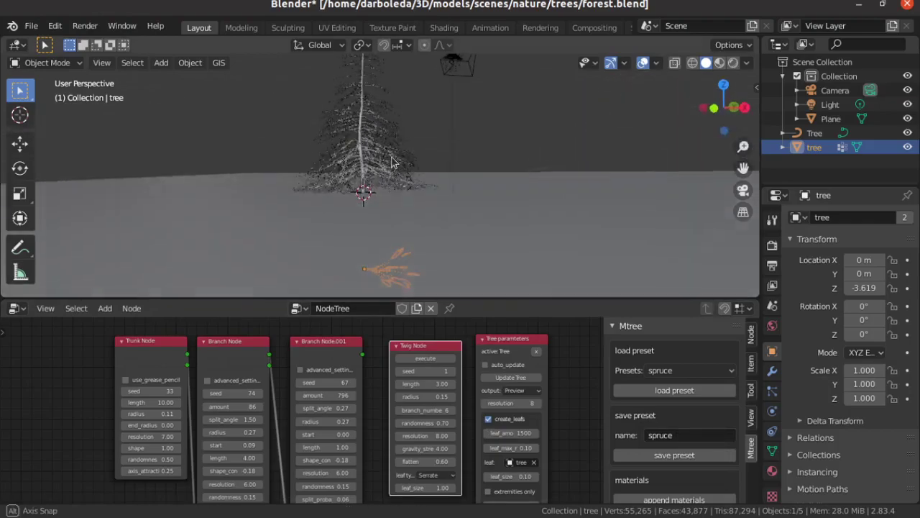
left_click(510, 377)
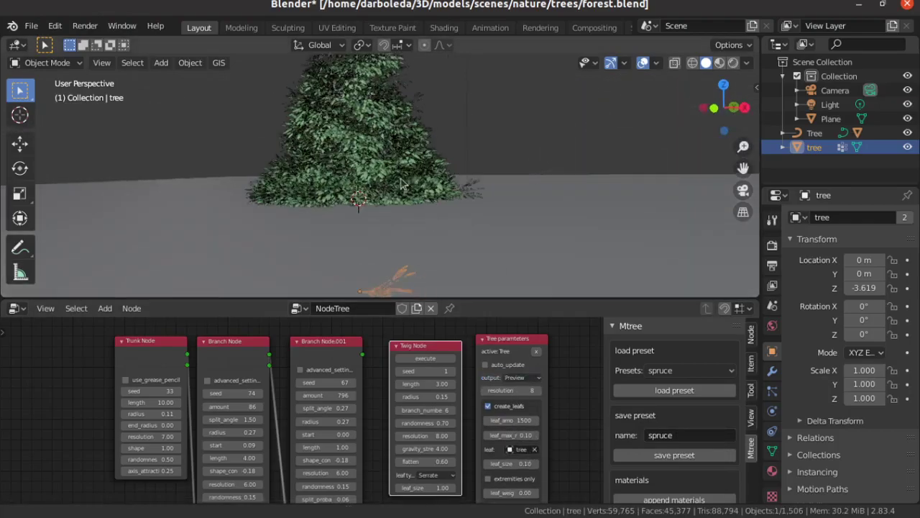
- Preview the leafy tree's materials, reselect the Tree, and append the addon's materials
middle_click_drag(401, 184, 382, 134)
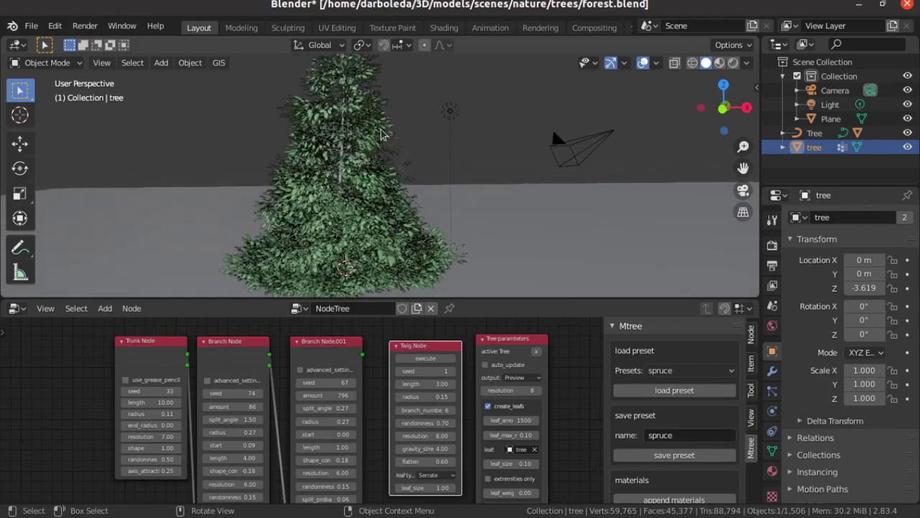
left_click(720, 63)
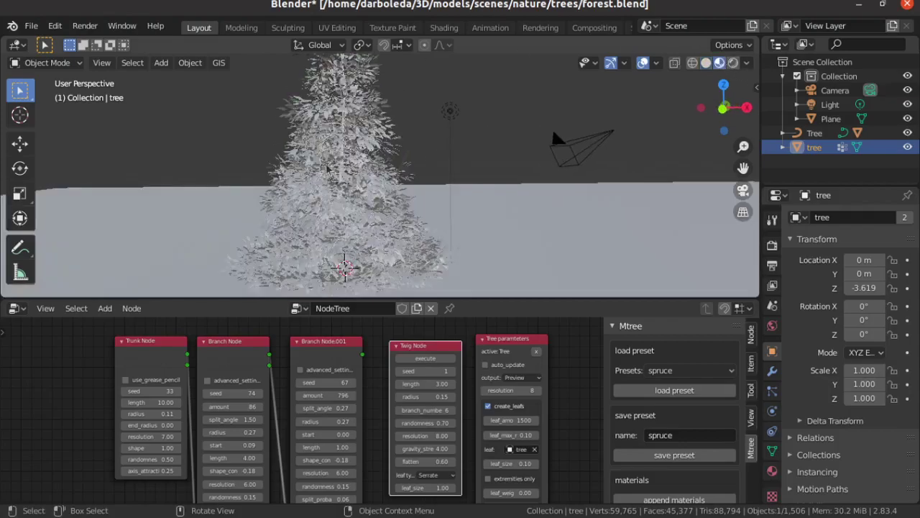
left_click(343, 115)
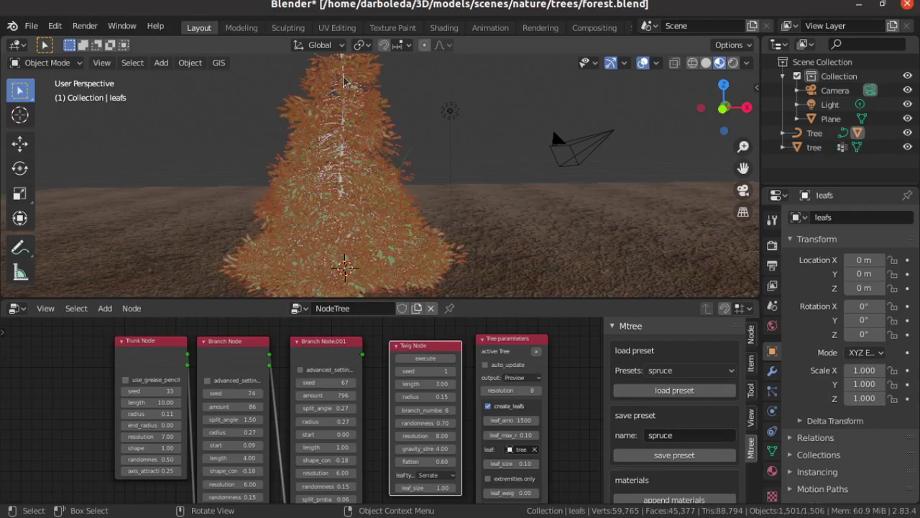
left_click(343, 81)
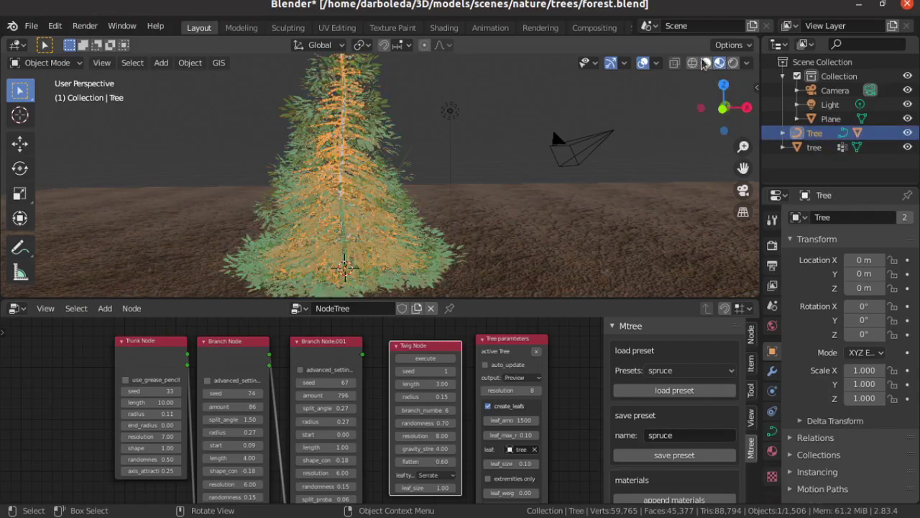
left_click(706, 63)
scroll(685, 460, "down", 1)
left_click(682, 487)
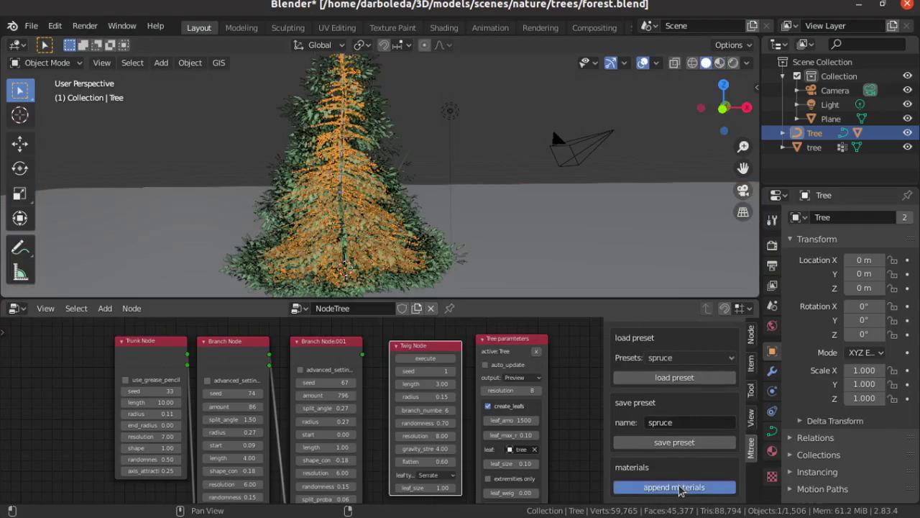
- Assign the 'twig' material to the Tree object and view it in Material Preview shading
left_click(773, 451)
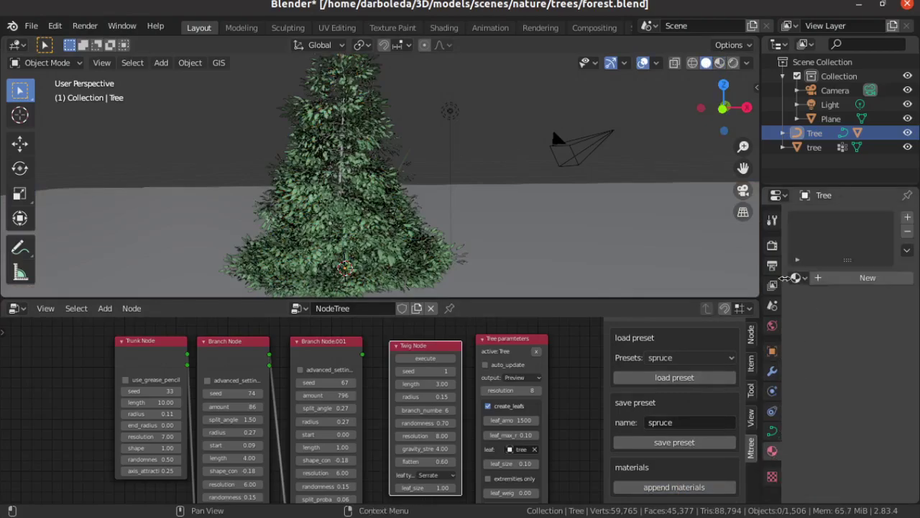
left_click(798, 277)
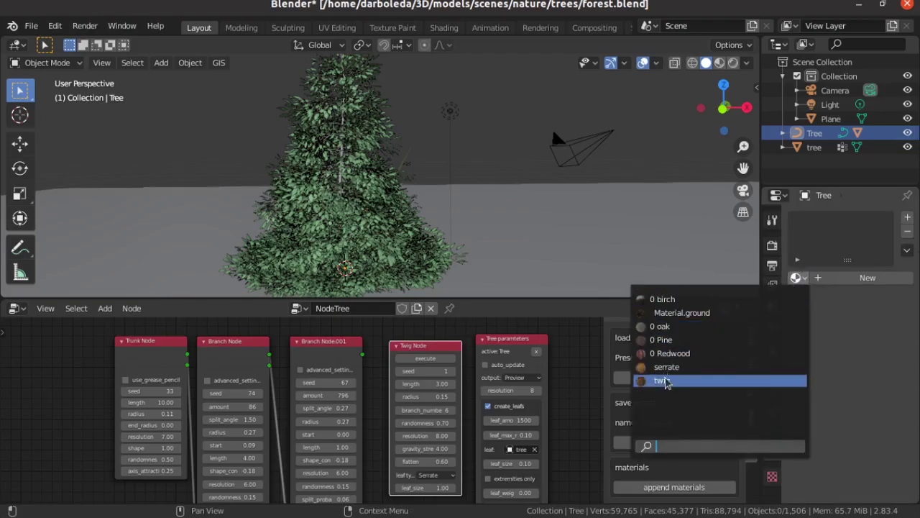
left_click(664, 380)
scroll(338, 151, "up", 4)
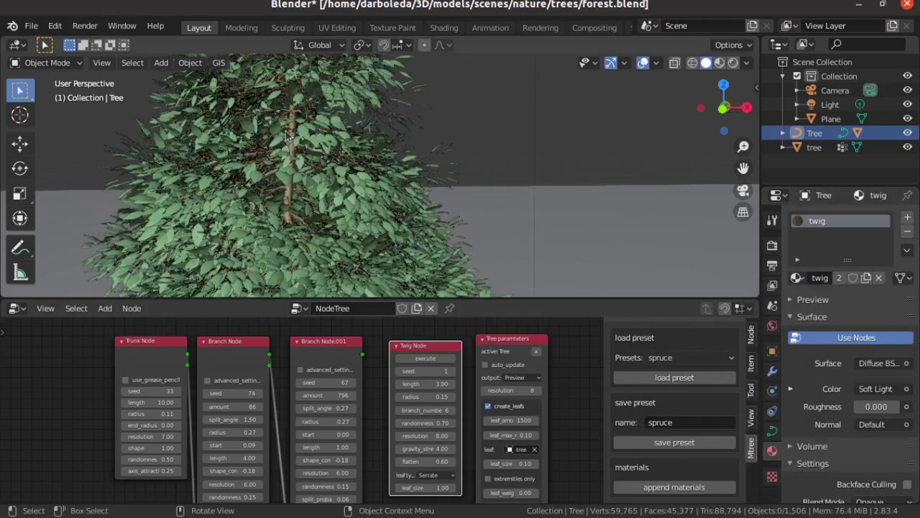
scroll(286, 136, "up", 2)
scroll(236, 147, "down", 4)
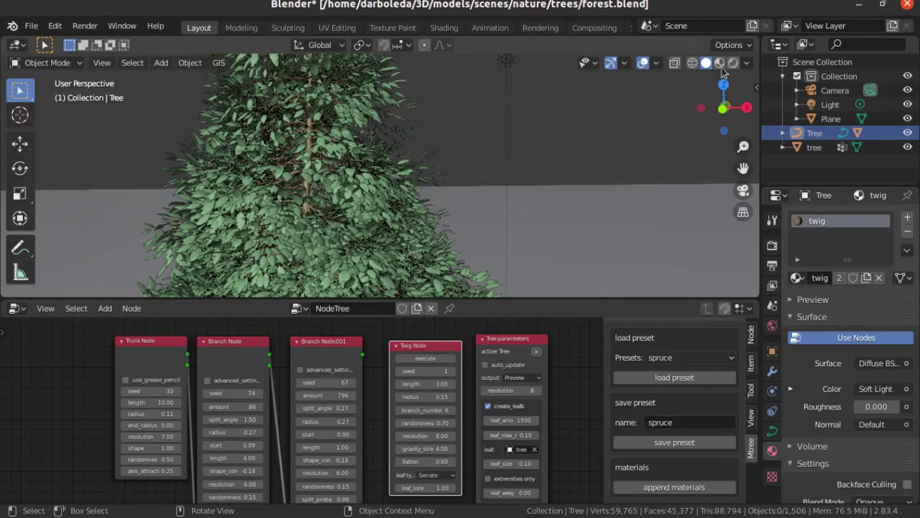
key("z")
scroll(288, 144, "up", 3)
scroll(229, 139, "down", 3)
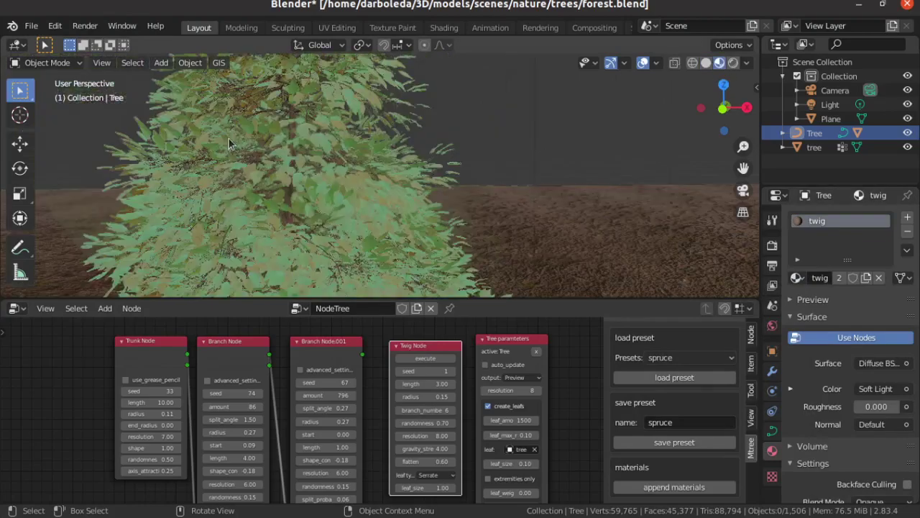
scroll(228, 139, "down", 2)
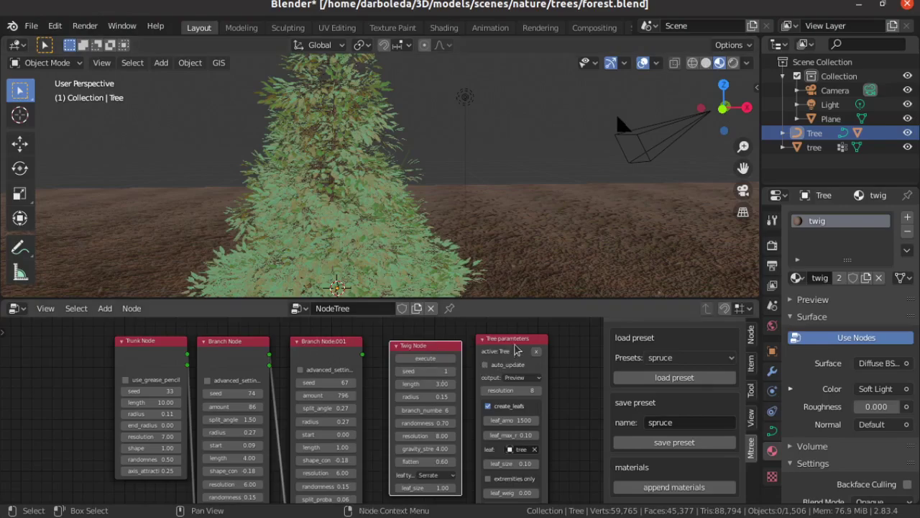
- Move Tree parameters and Twig Node right, and add a Roots Node left of Twig Node
left_click_drag(515, 343, 580, 341)
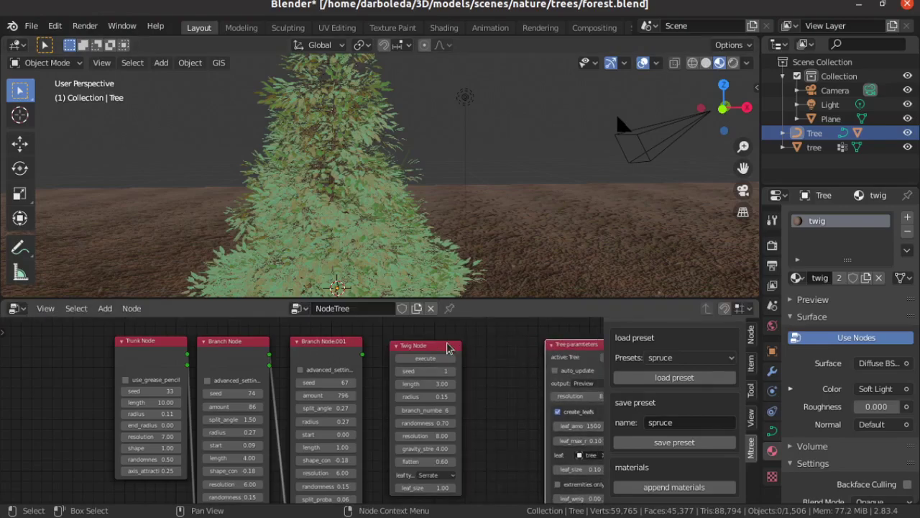
left_click_drag(447, 348, 525, 348)
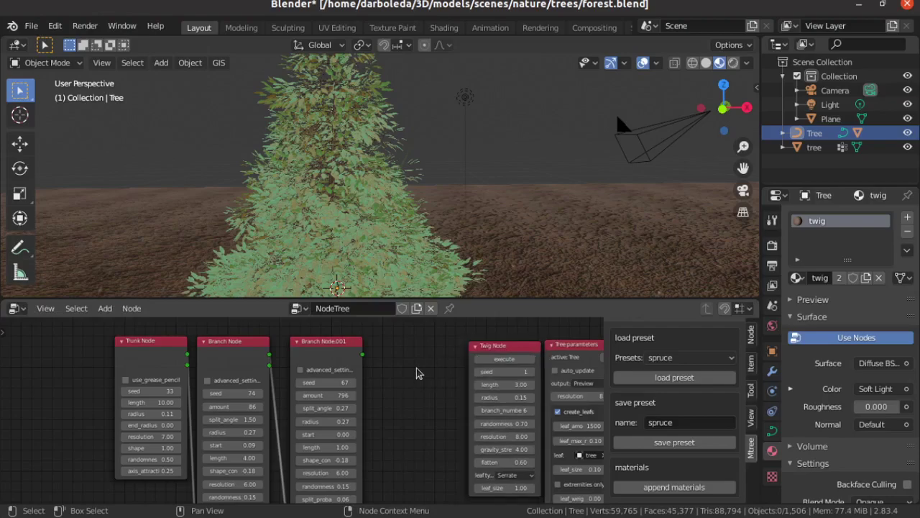
key("shift+a")
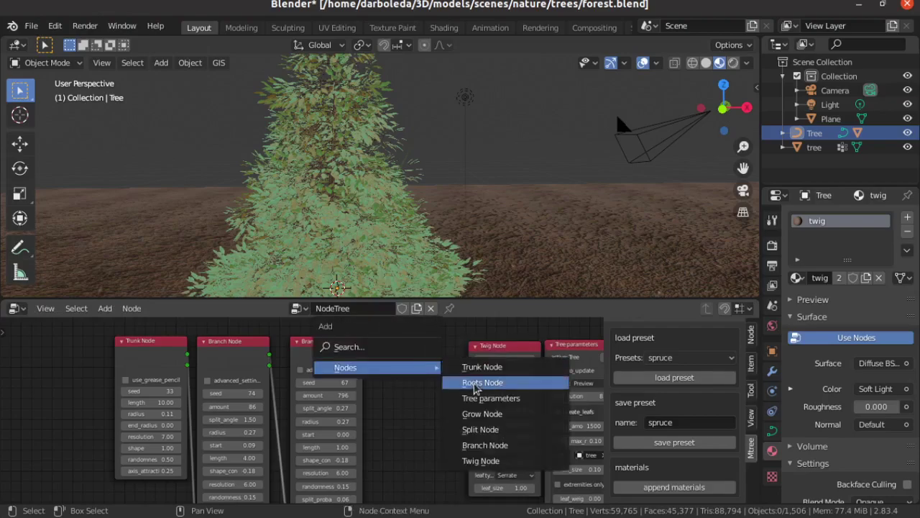
left_click(480, 382)
left_click(389, 339)
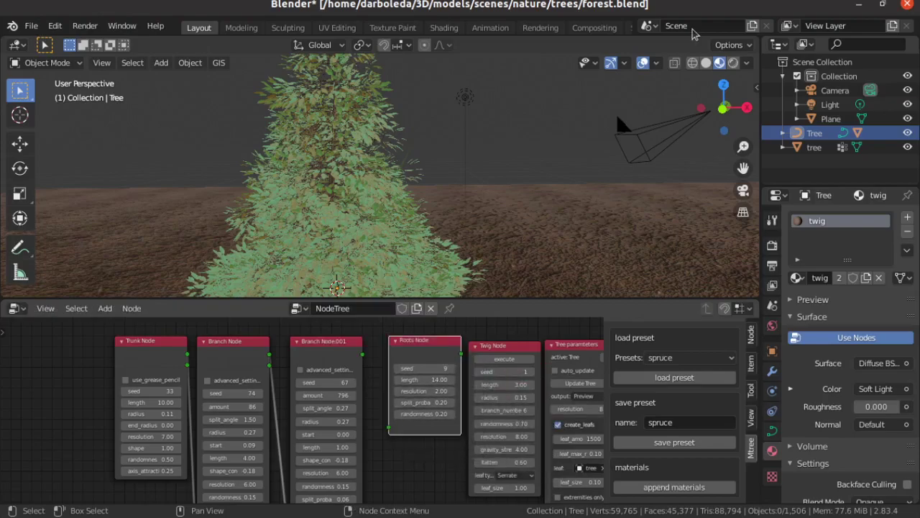
- Link Branch Node.001's output into the Roots Node input
left_click(706, 63)
scroll(394, 358, "up", 1)
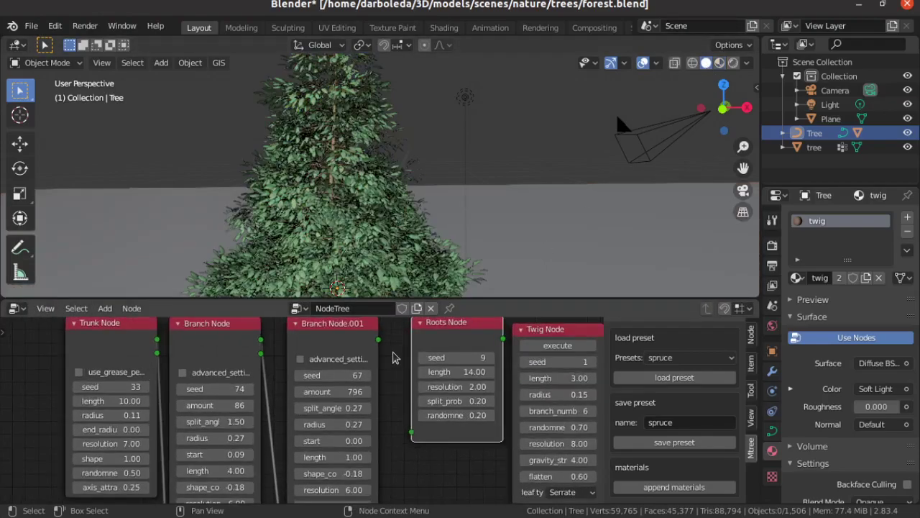
left_click_drag(378, 341, 412, 432)
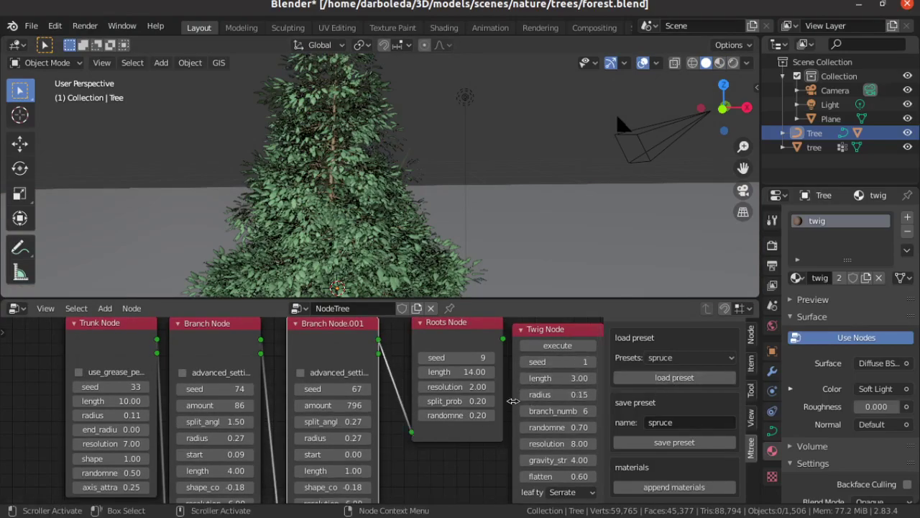
middle_click_drag(479, 447, 321, 477)
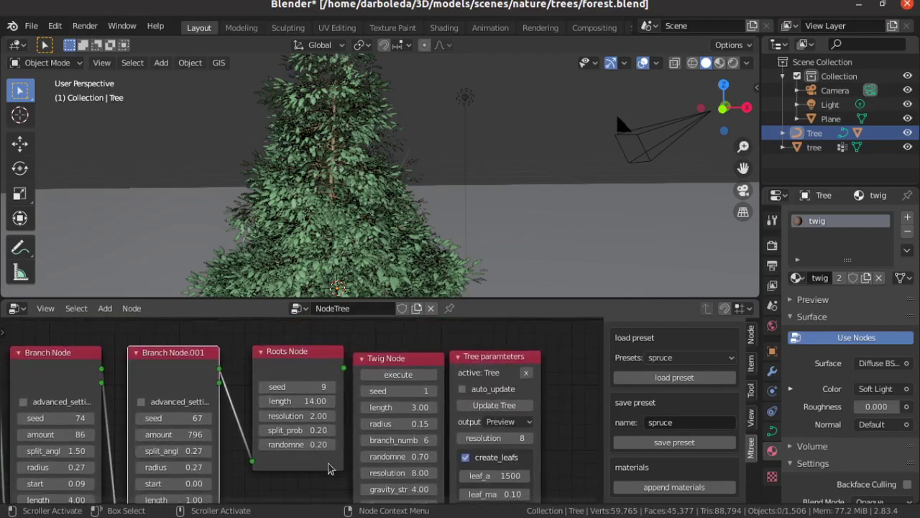
- Update the tree so it grows roots, and tilt the view to inspect them
left_click(483, 407)
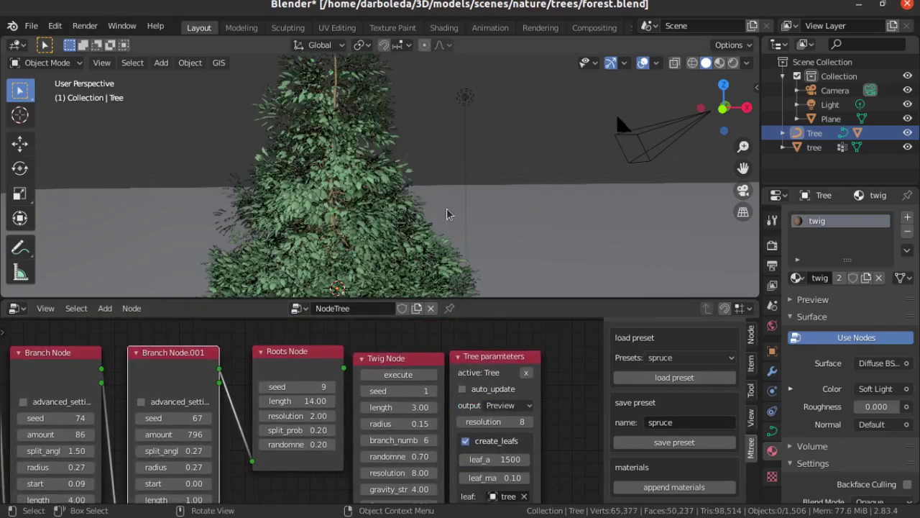
scroll(433, 235, "down", 4)
middle_click_drag(433, 236, 426, 213)
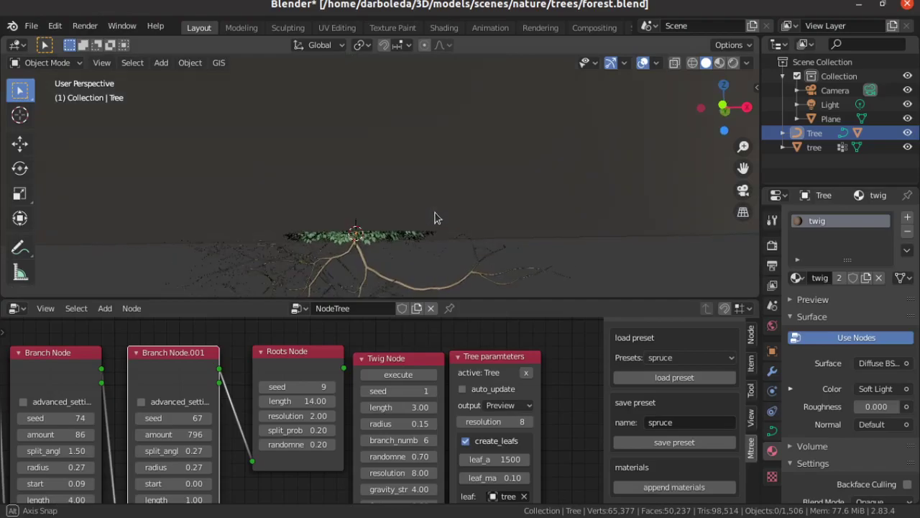
left_click(357, 111)
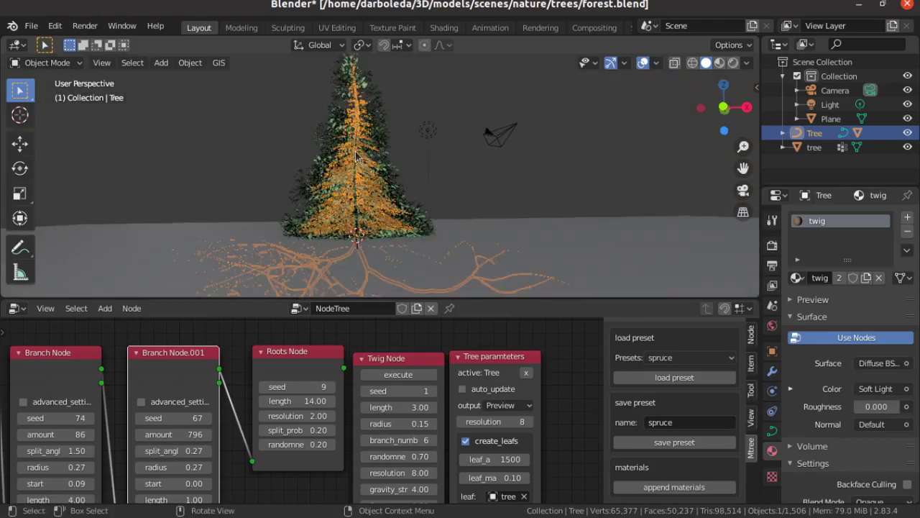
- Raise the leafs object 0.5861 m along Z from the front view
left_click(338, 138)
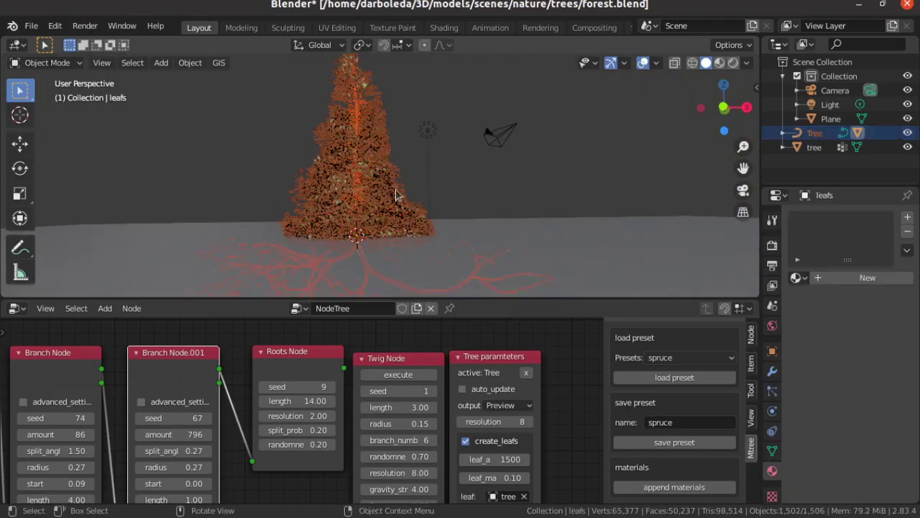
key("KP_1")
key("g")
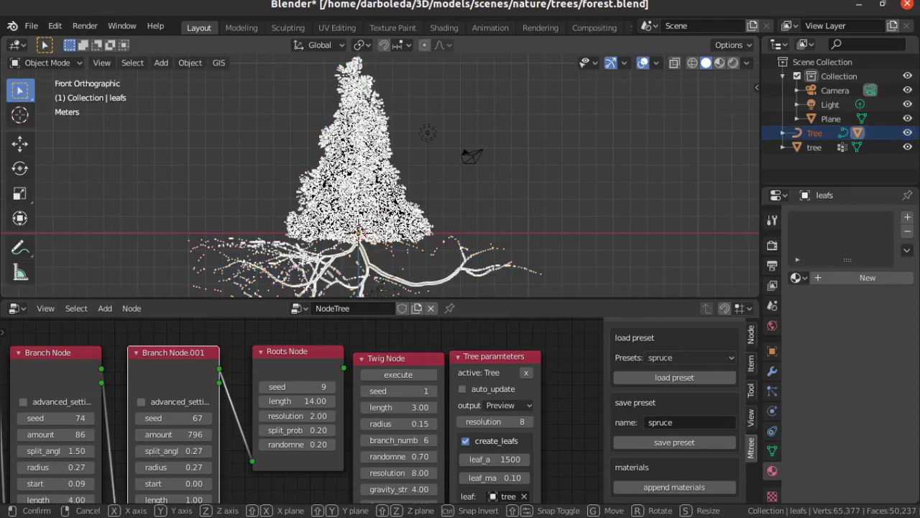
key("z")
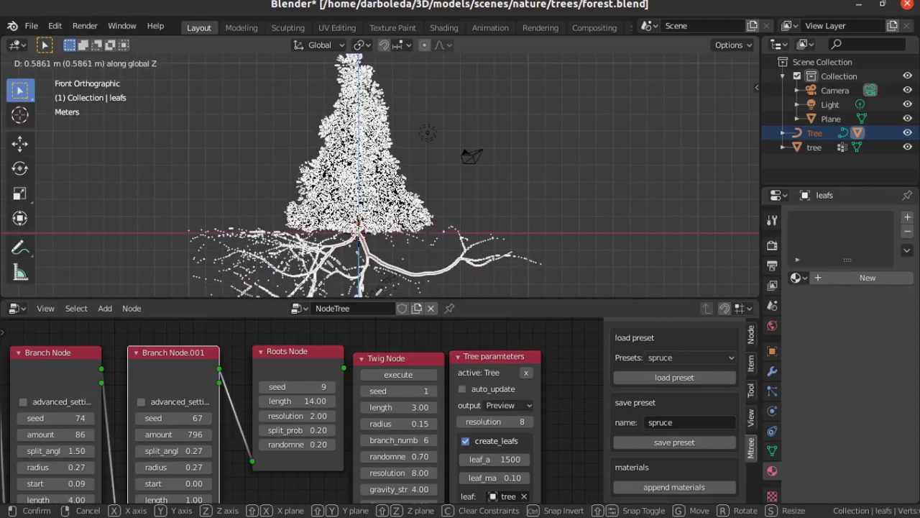
left_click(485, 169)
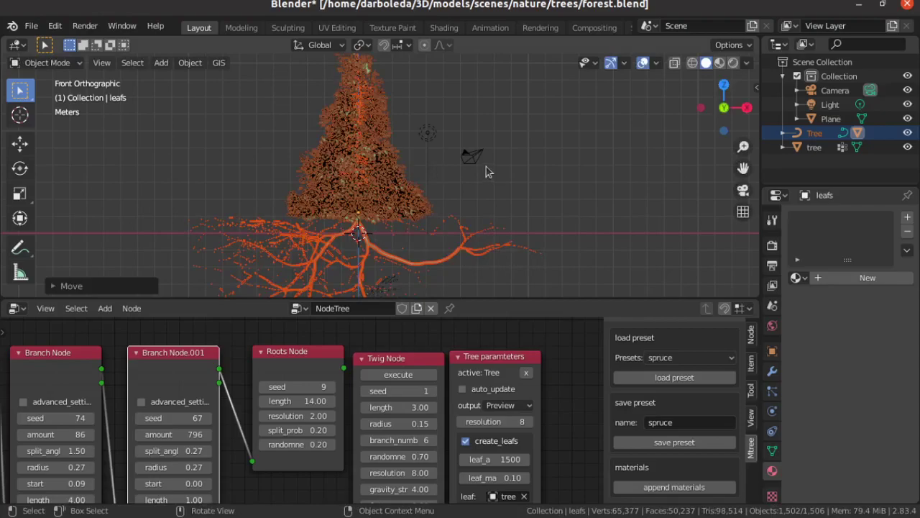
middle_click_drag(485, 168, 467, 184)
- Deselect the leaves and view the tree in Material Preview shading from a lower, closer angle
left_click(421, 115)
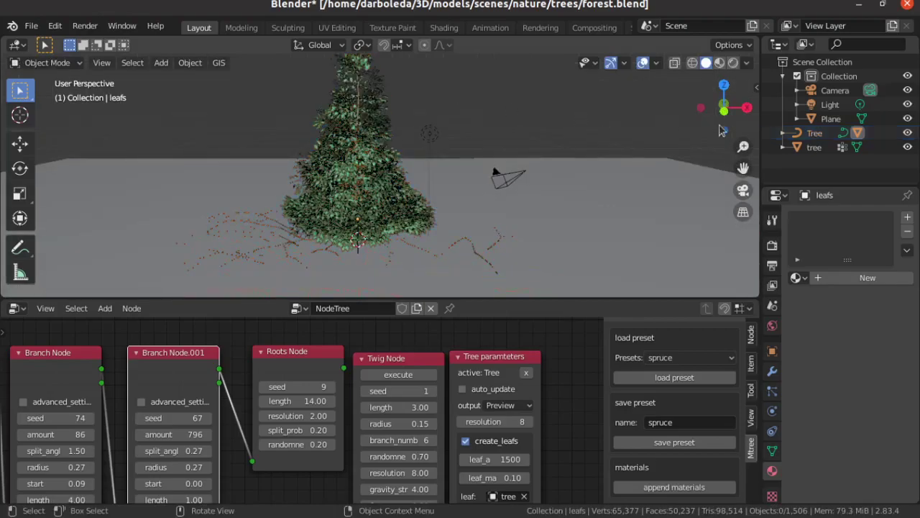
left_click(720, 63)
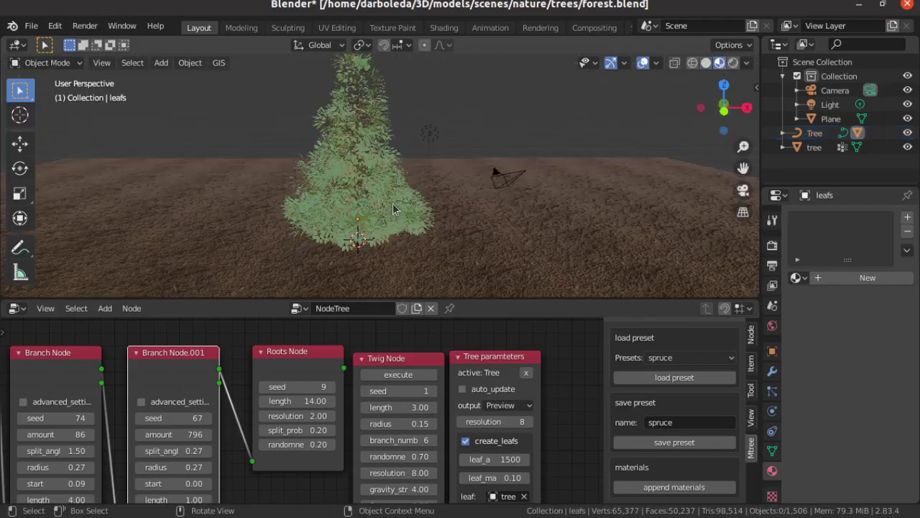
middle_click_drag(393, 209, 415, 184)
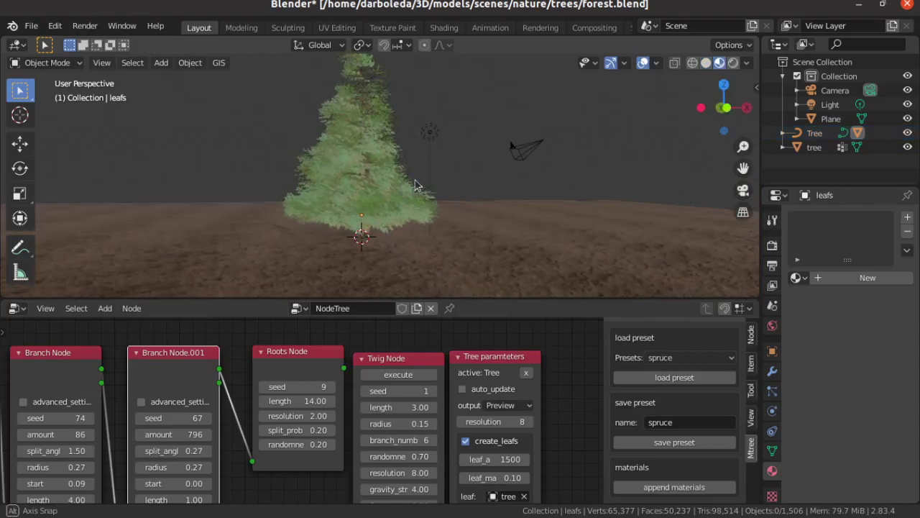
scroll(415, 185, "up", 2)
scroll(403, 194, "up", 3)
- Switch to Rendered shading so the tree appears before the autumn forest HDRI
middle_click_drag(352, 219, 336, 227)
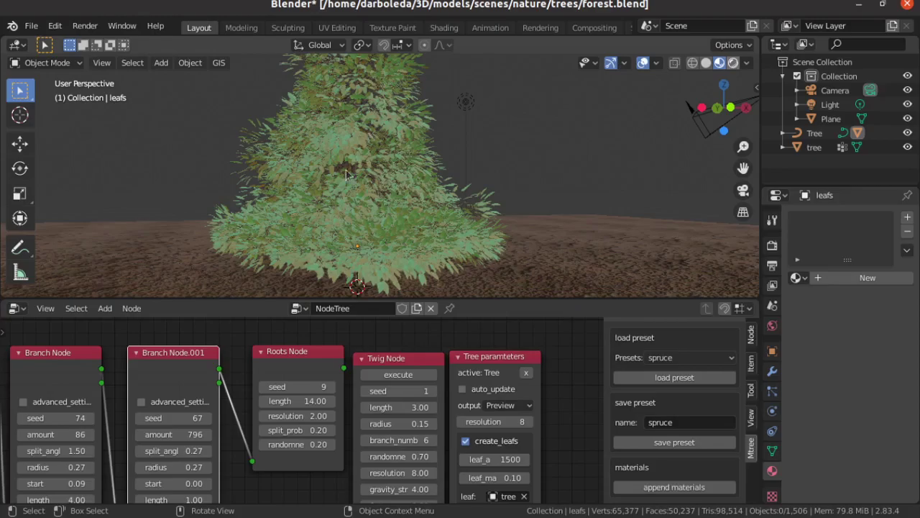
key("z")
mouse_move(316, 250)
middle_mouse_down()
mouse_move(382, 248)
mouse_move(377, 237)
middle_mouse_up()
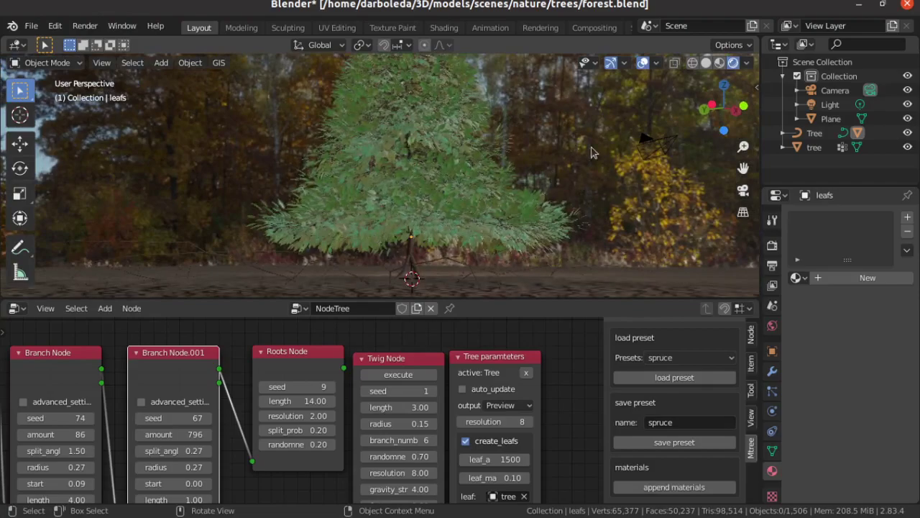